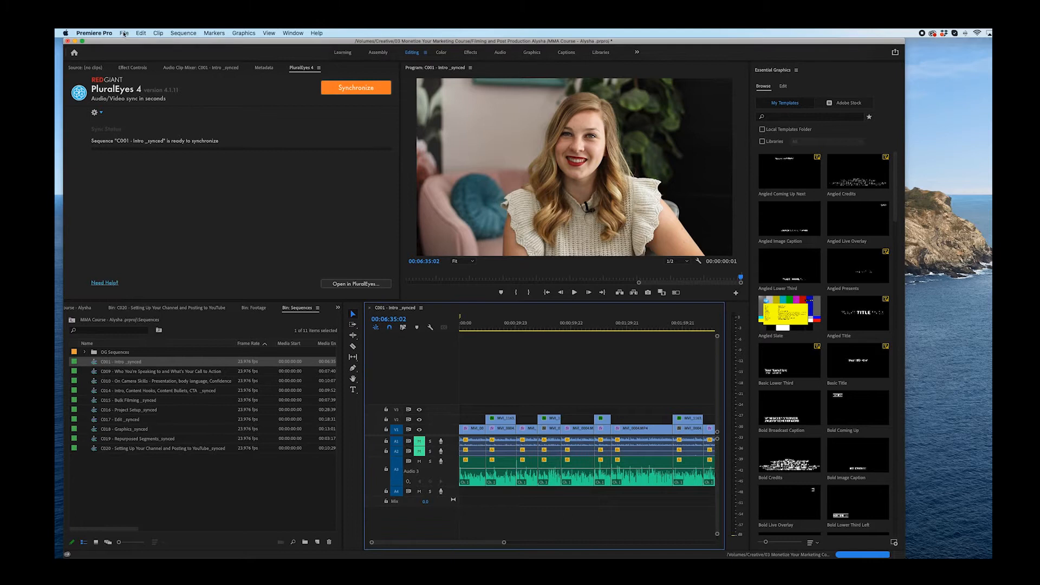
- Create a new legacy title named Title 01, keeping the default video settings
mouse_move(129, 42)
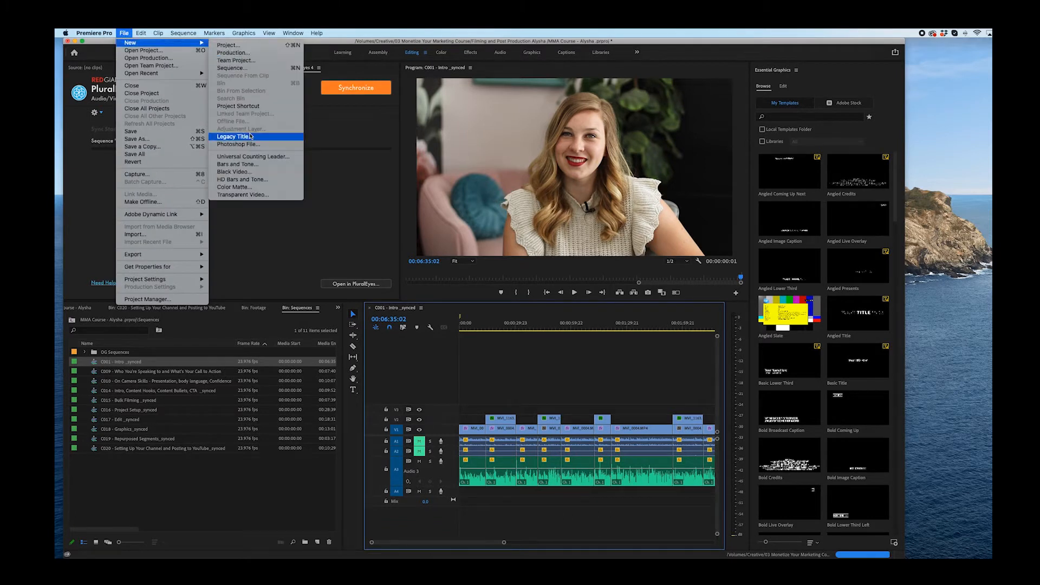
click(251, 136)
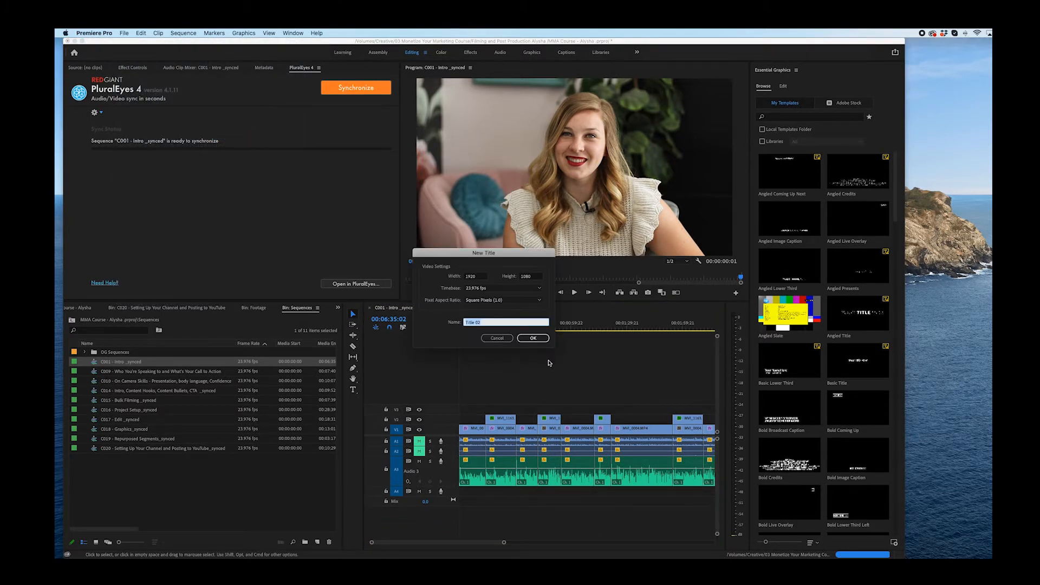
text(Ti)
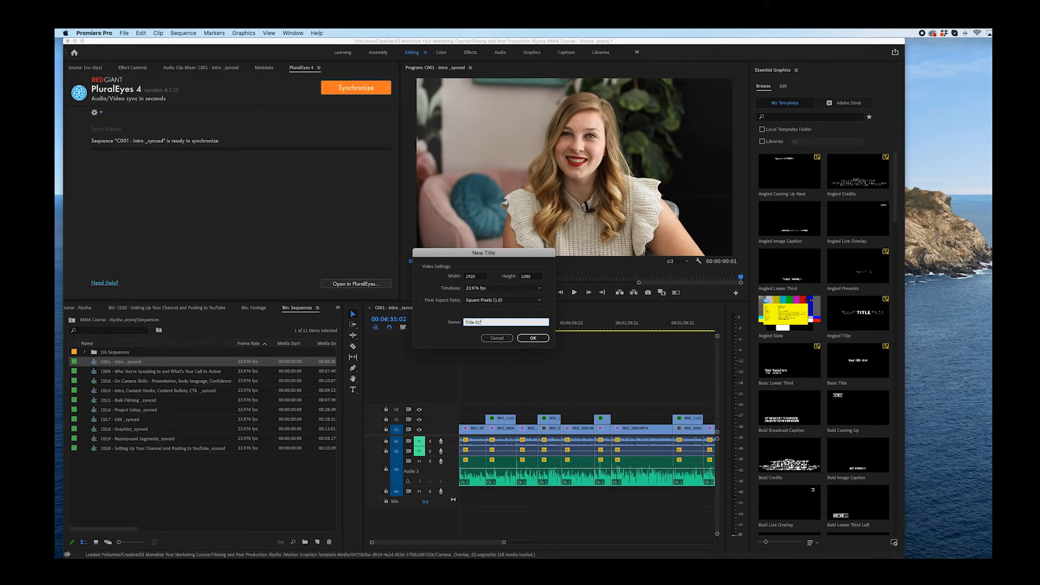
key(Return)
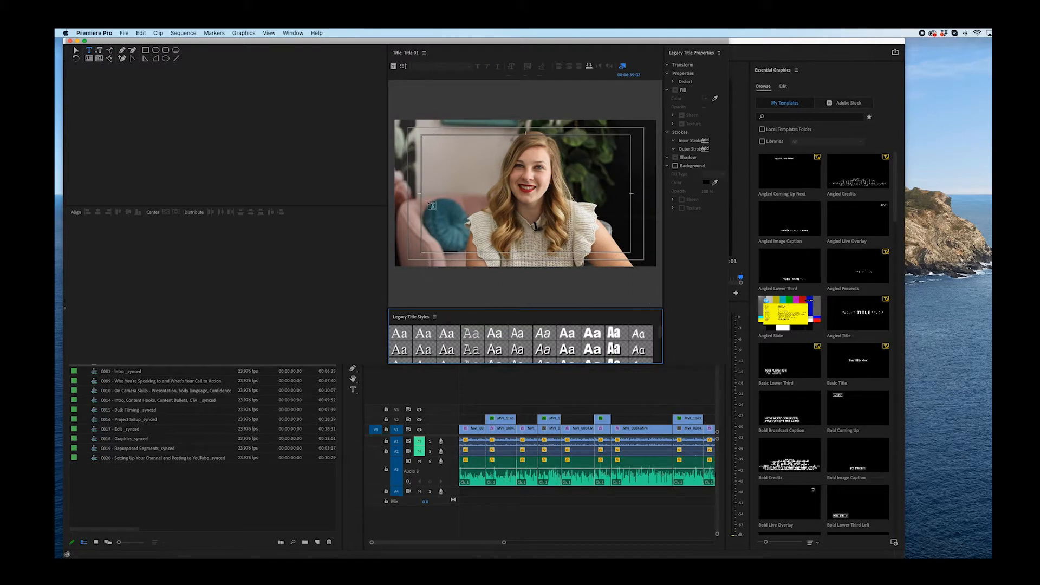
- Add the text "Text Example" to the upper-left area of the title frame
click(429, 147)
text(Text Examp)
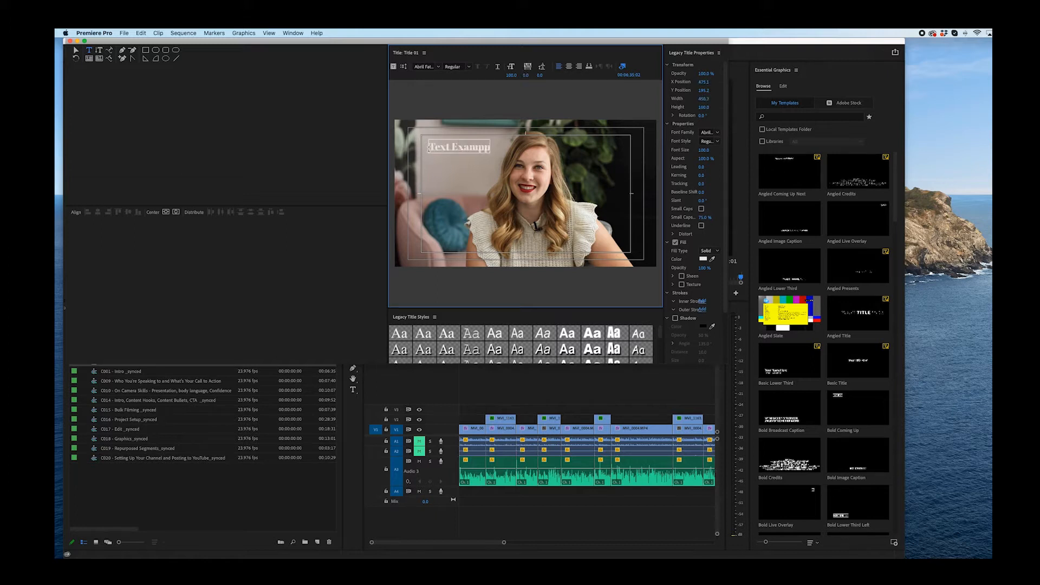
text(le)
- Format the whole title text in League Gothic at font size 119, widening the title editor to show its properties
drag(493, 146, 409, 145)
drag(729, 291, 795, 290)
drag(767, 153, 783, 153)
click(645, 334)
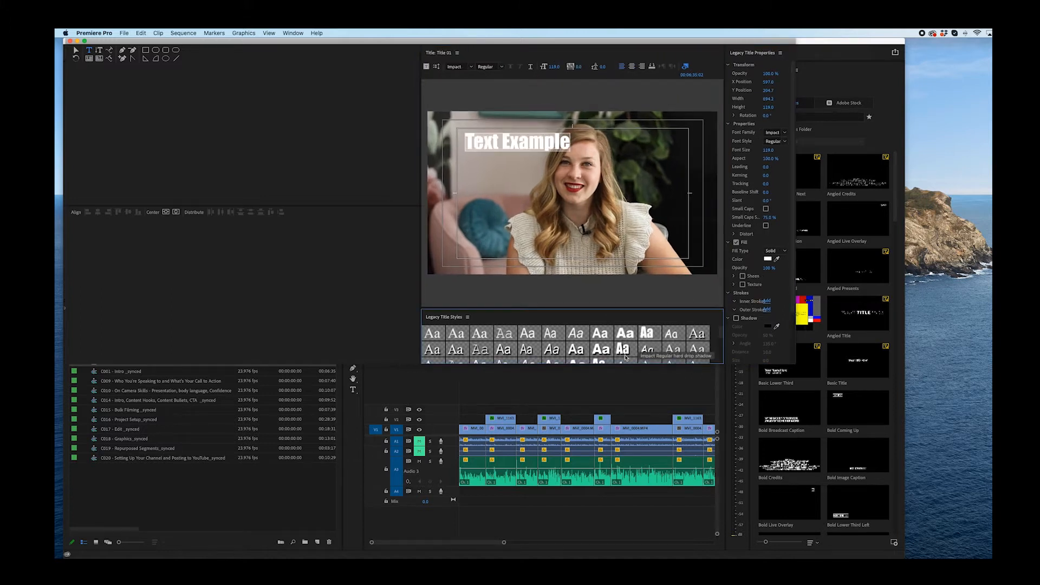
click(785, 135)
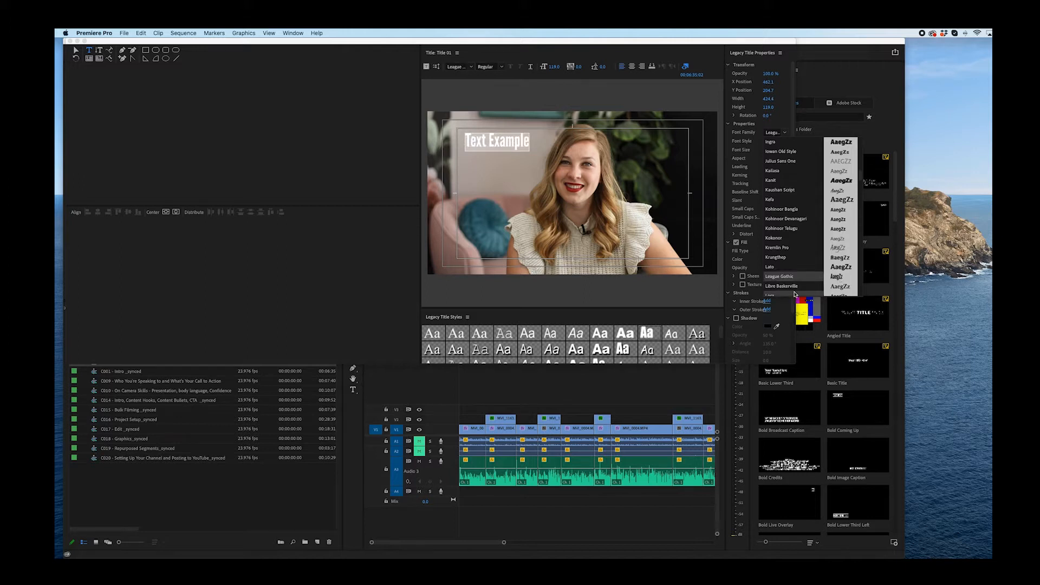
click(639, 319)
- Try a kerning of 18 on the title text and undo it
drag(765, 175, 781, 174)
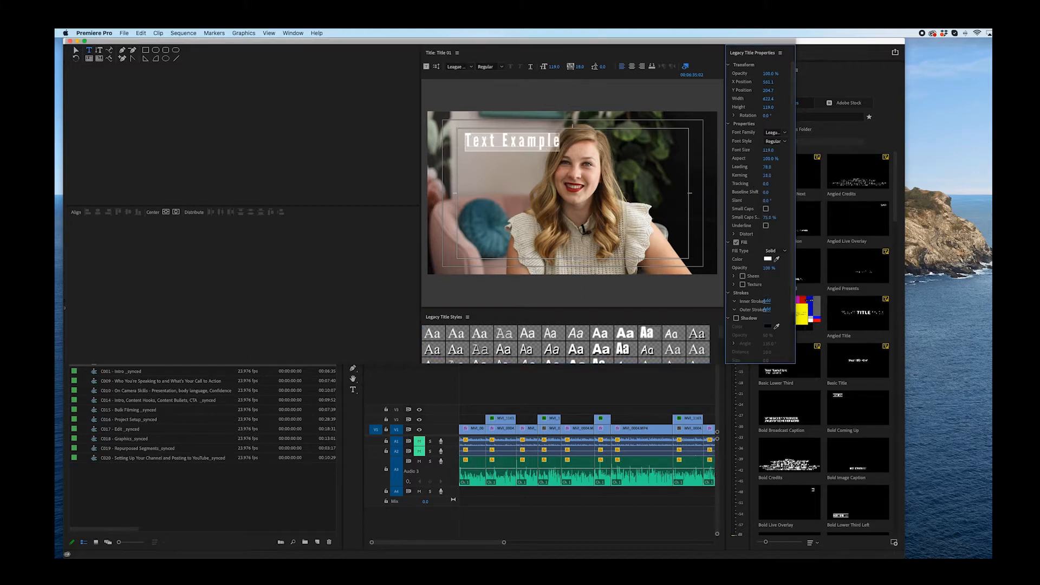
key(super+z)
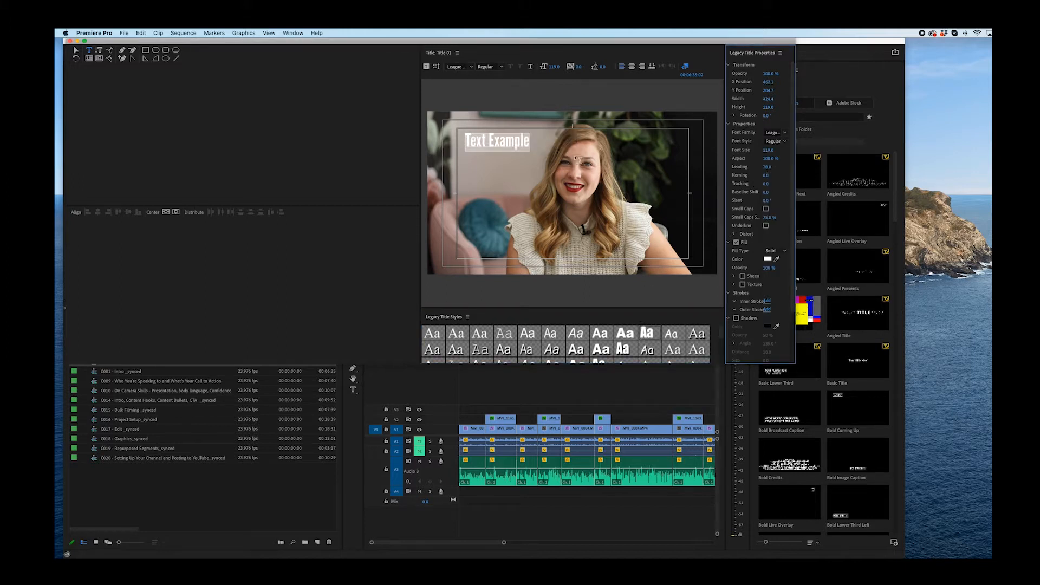
- Break the title text onto two lines before "Example" and set the leading of all the text to 0
click(490, 140)
key(Return)
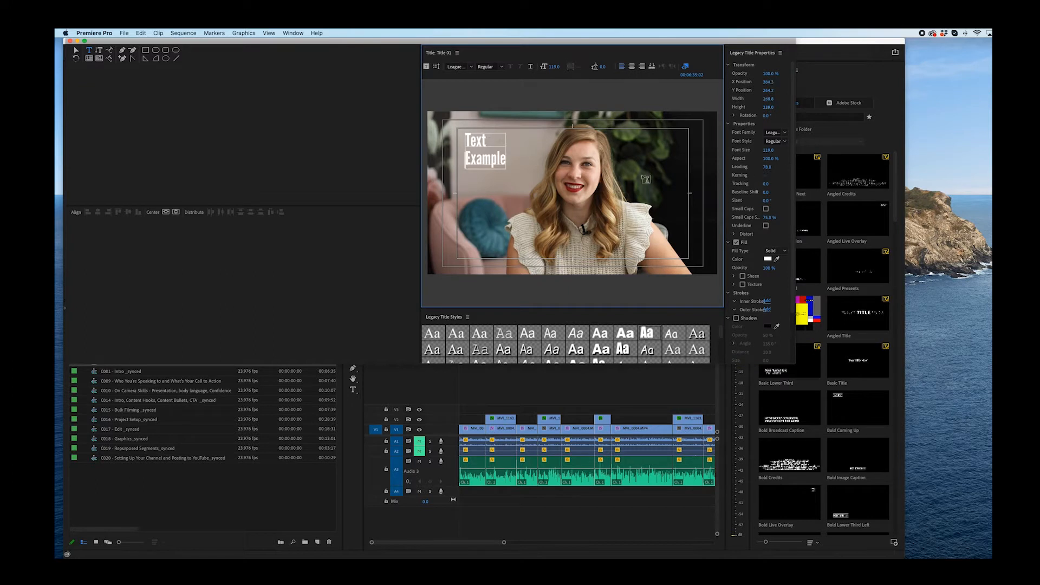
key(super+a)
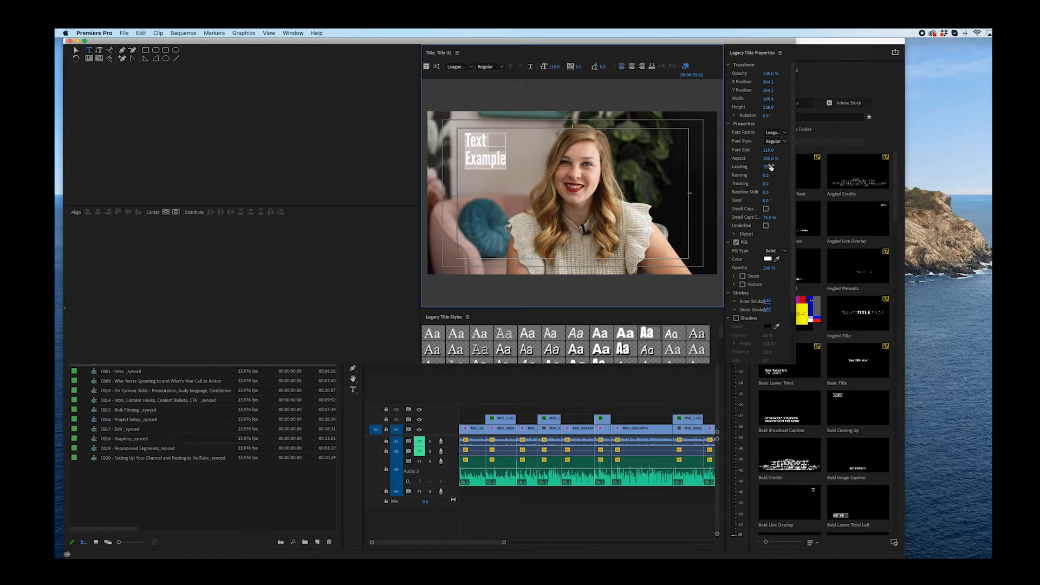
drag(771, 167, 741, 167)
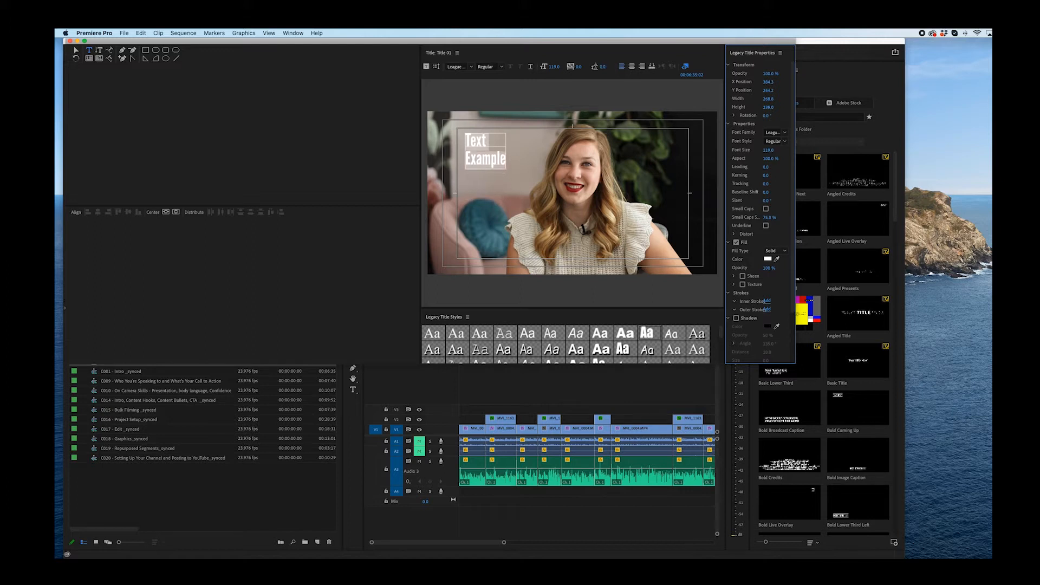
- Change the title text's fill color to red and finish editing the title
click(768, 260)
click(391, 314)
click(484, 245)
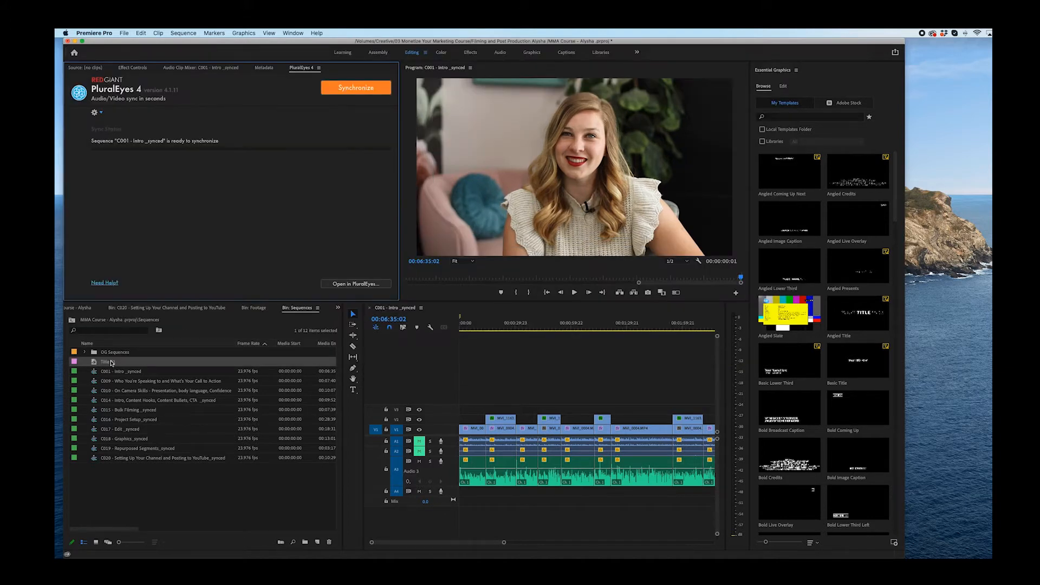
- Place Title 01 on the empty video track above the first overlay clip and show the frame at 00:00:20:01
click(95, 364)
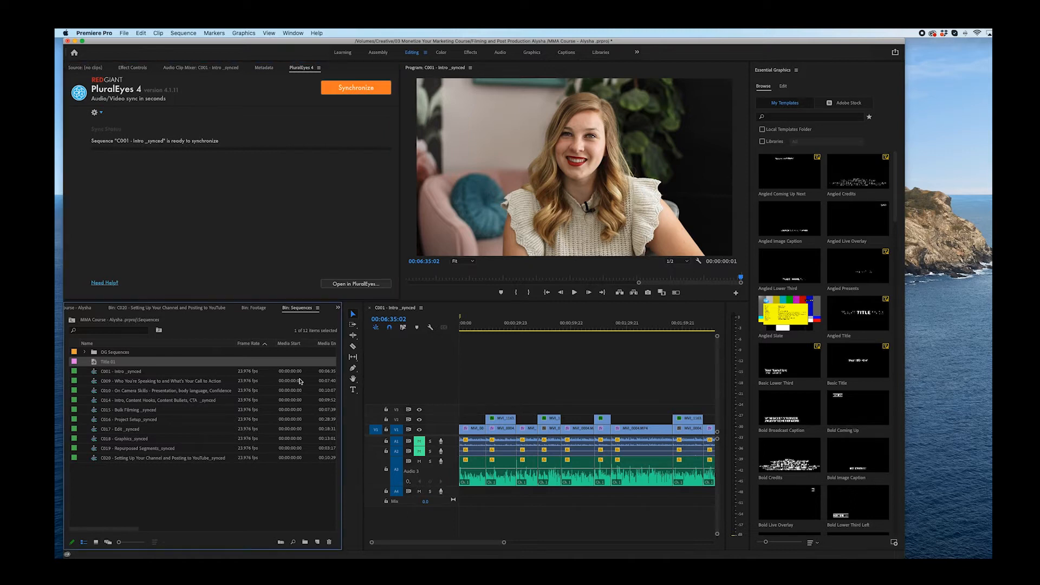
drag(362, 399, 516, 410)
click(497, 325)
- Scale the Title 01 clip to about 131 and move it to position 1190, 694 in its effect controls
click(505, 413)
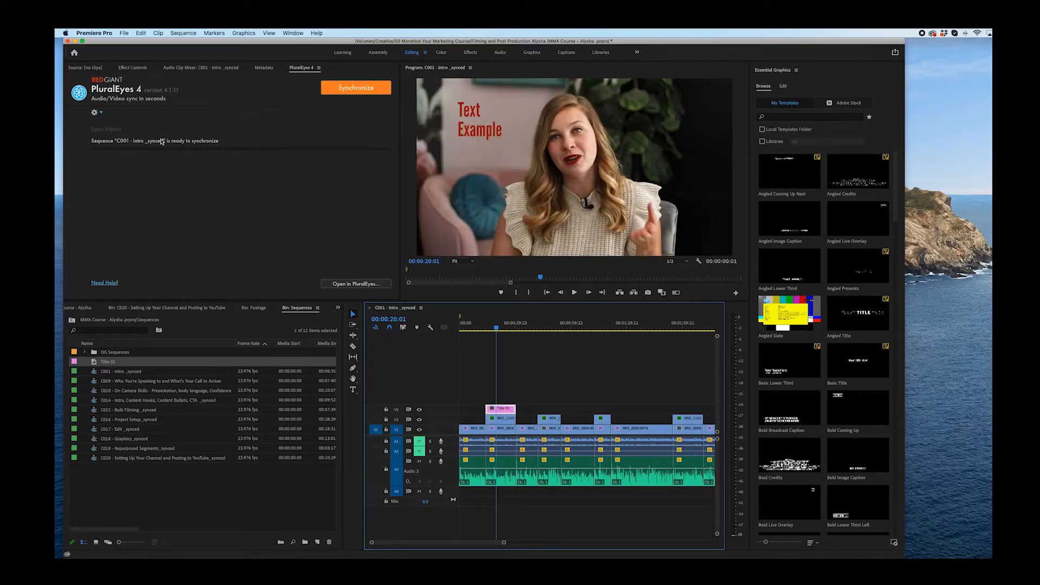
click(132, 68)
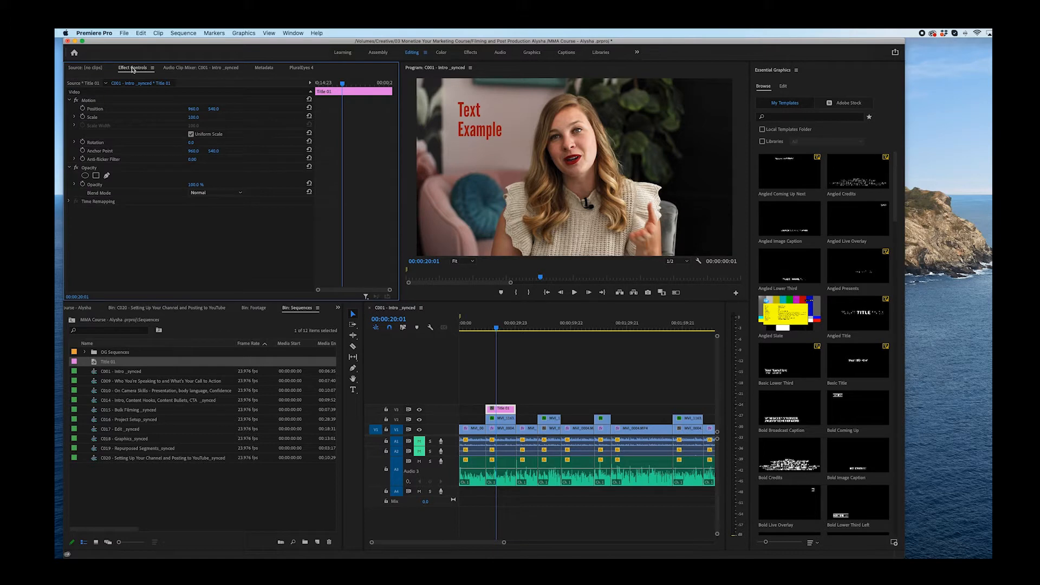
drag(194, 118, 292, 110)
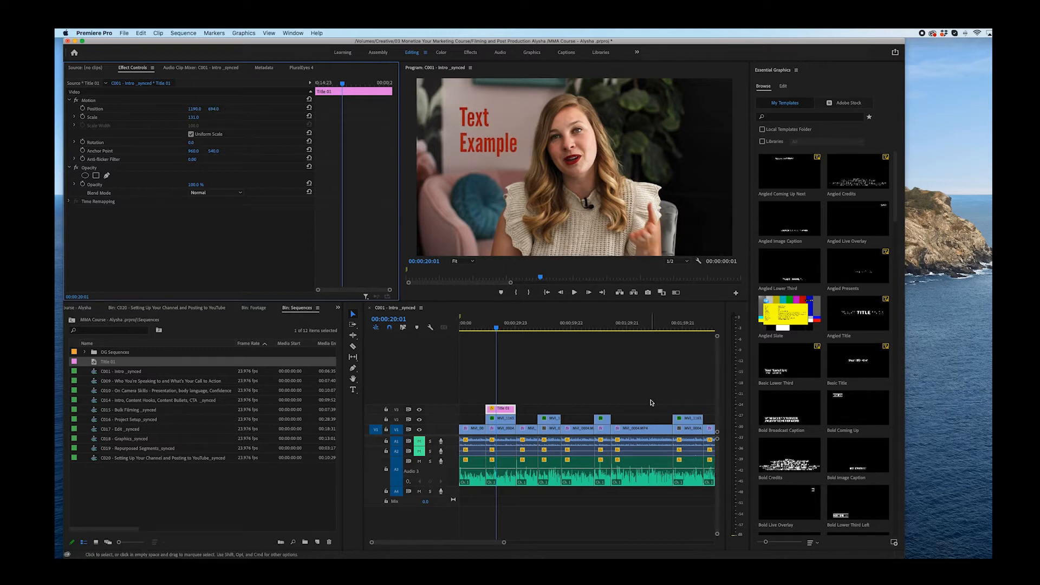
- At the start of the Title 01 clip, move the text horizontally out of the frame and set the first position keyframe
drag(497, 330, 486, 329)
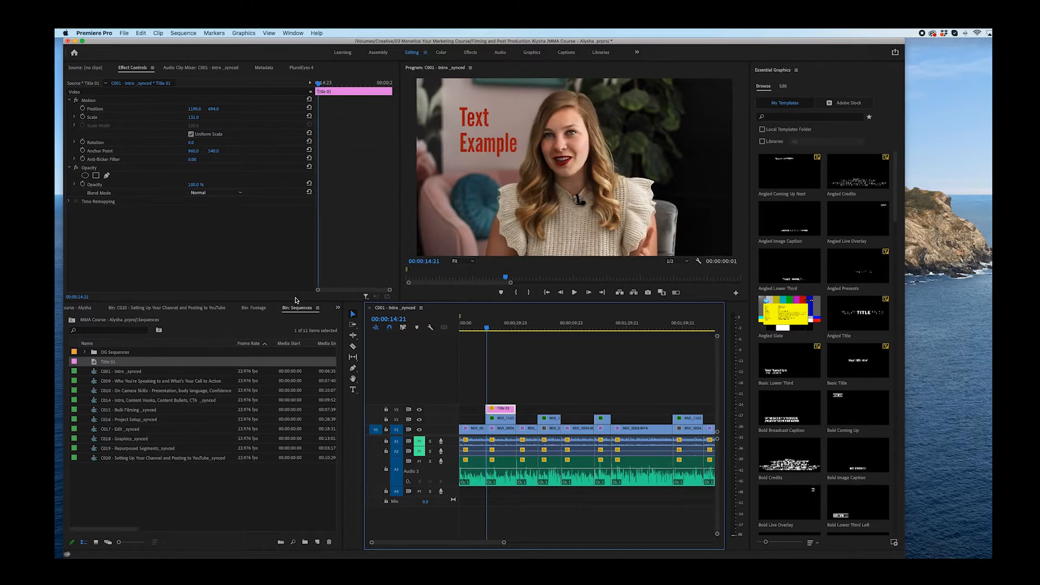
key(Down)
key(Up)
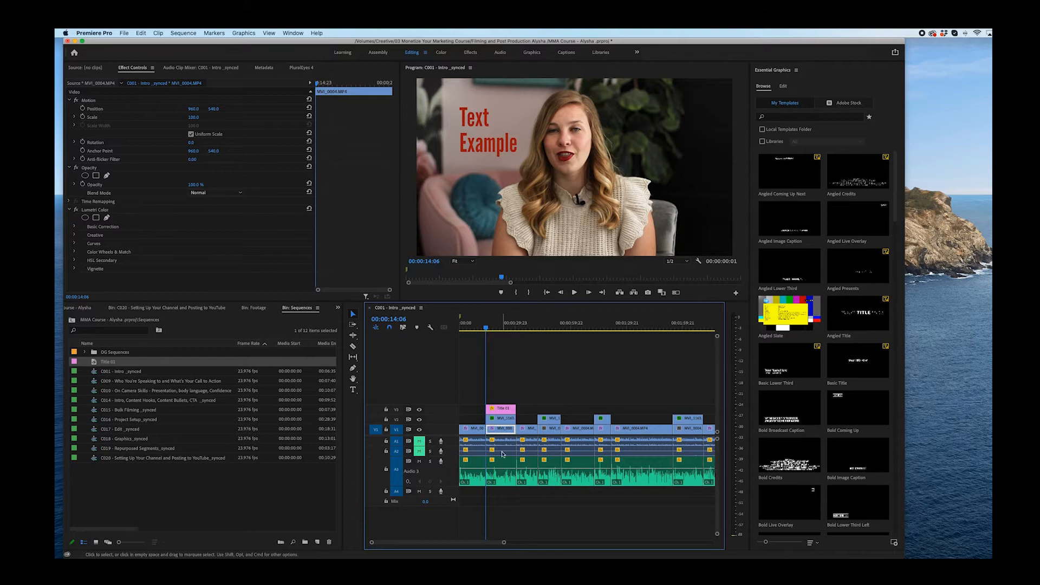
click(501, 410)
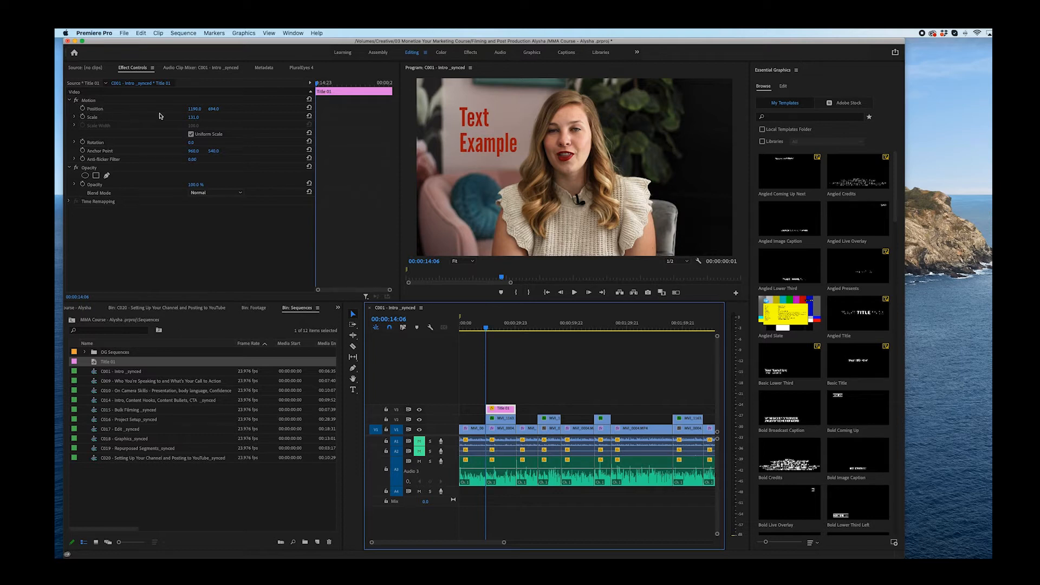
drag(195, 109, 92, 109)
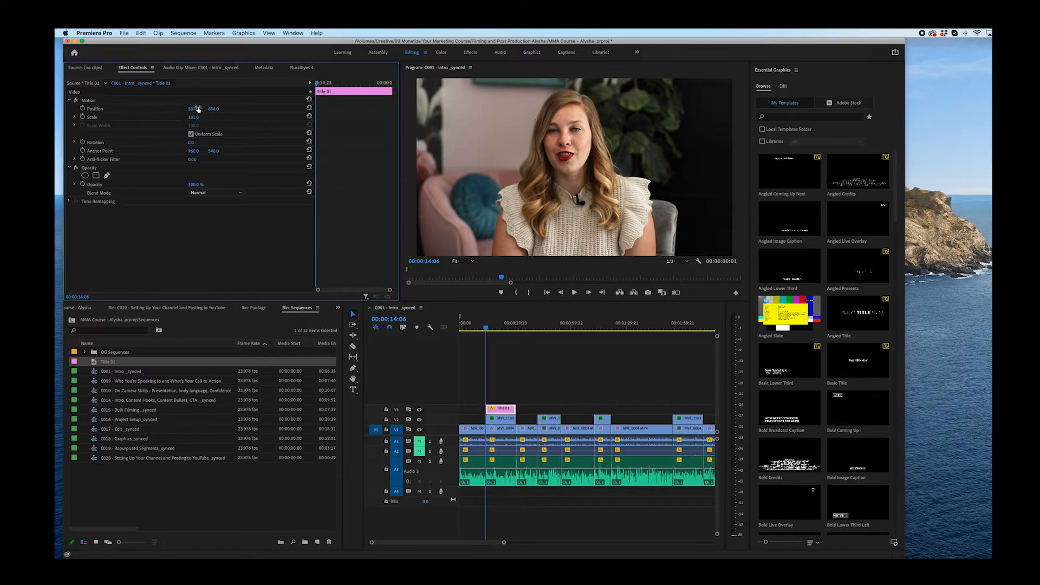
click(82, 109)
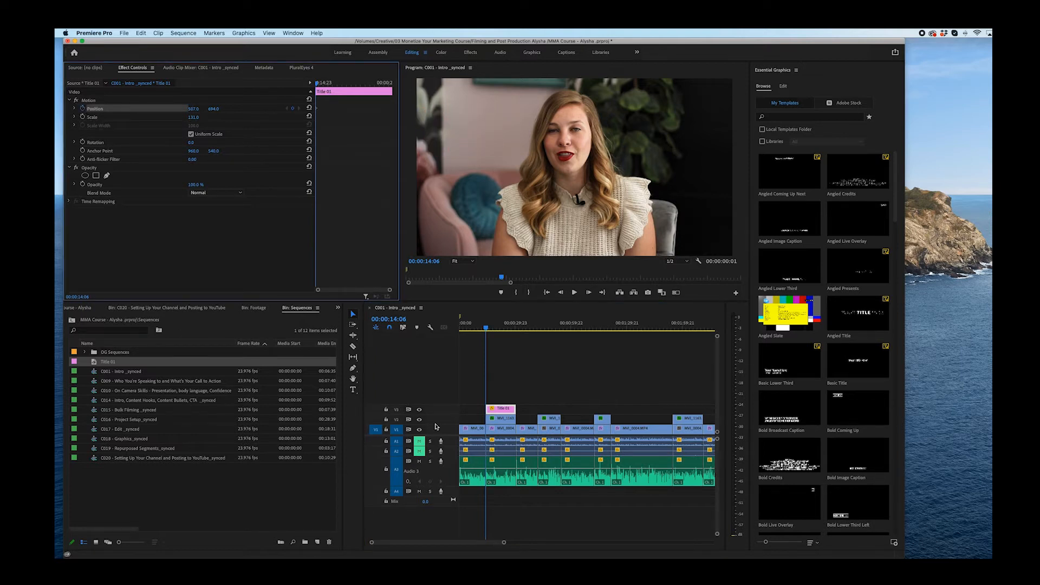
- At 00:00:15:13, keyframe Title 01's horizontal position at 1171 so the text slides into frame, and scrub through the animation
click(488, 328)
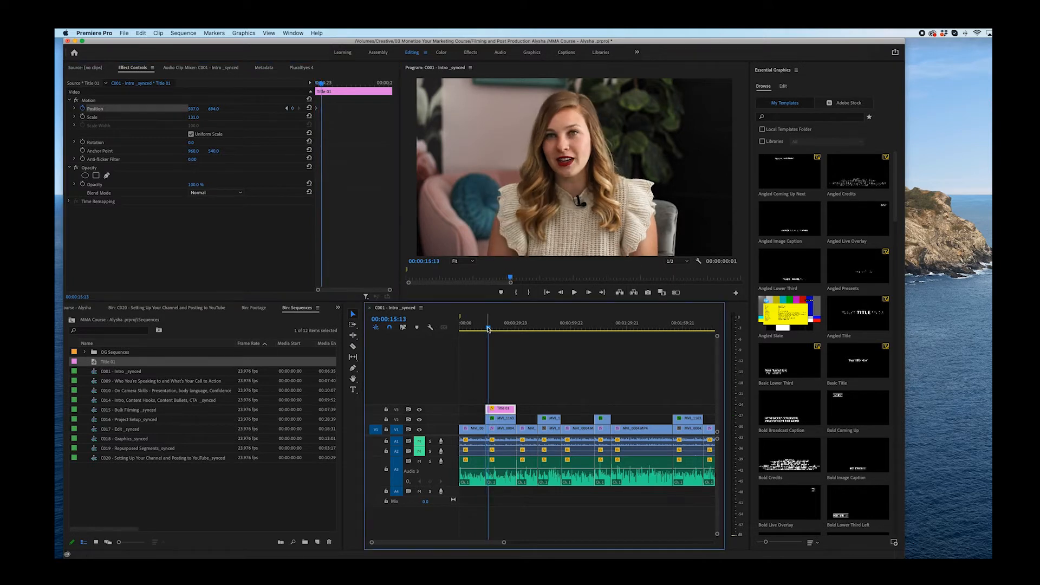
drag(191, 109, 287, 109)
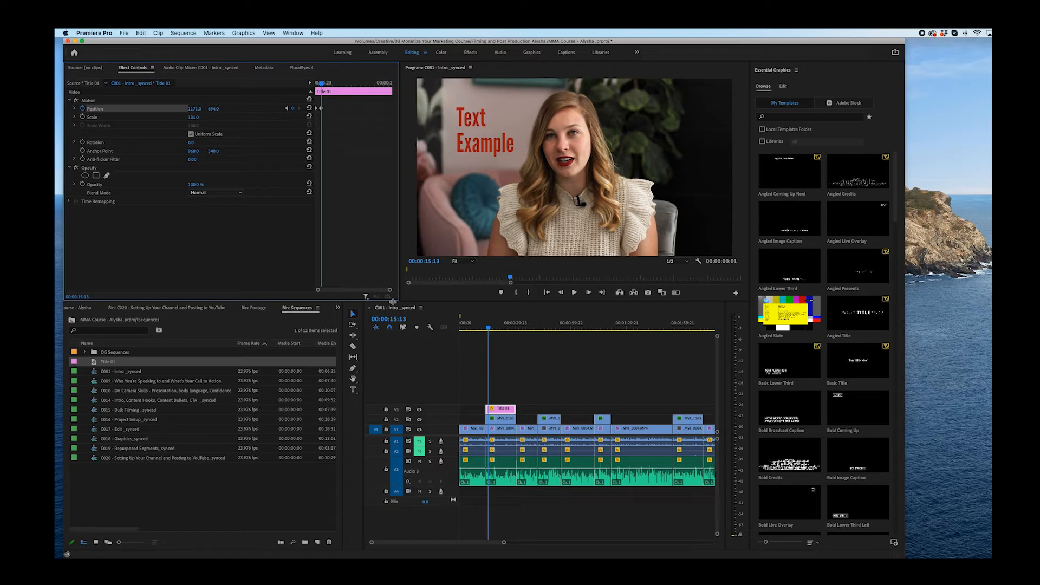
drag(488, 329, 493, 332)
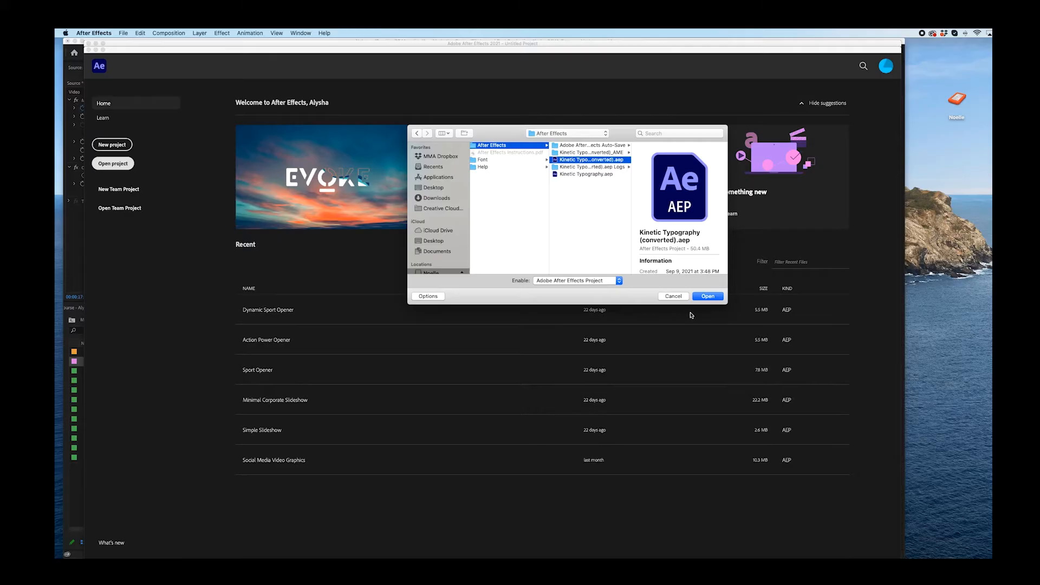
- Switch to After Effects, open the project Kinetic Typography (converted).aep and close its open title compositions
click(703, 297)
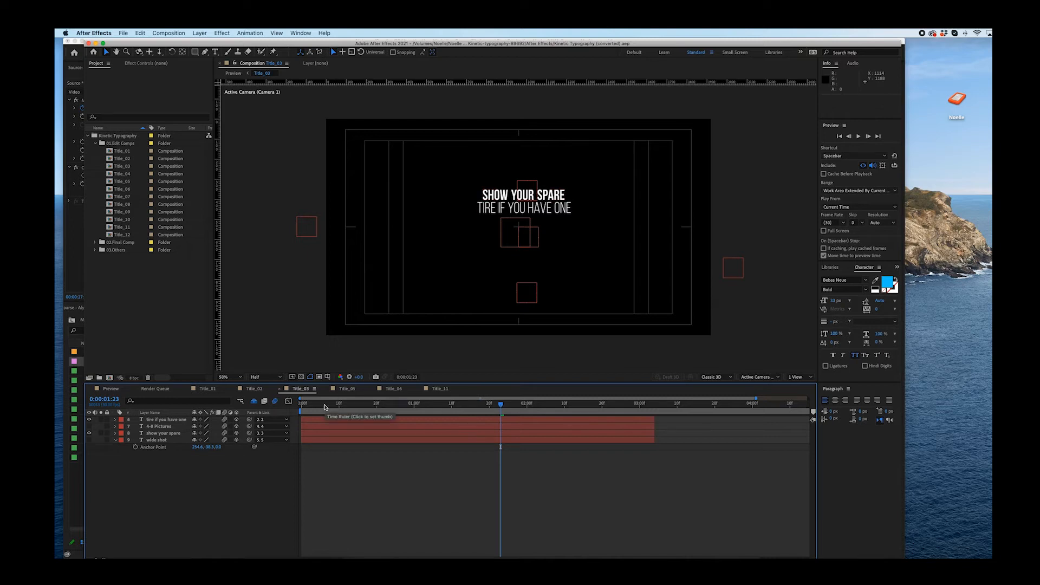
click(418, 388)
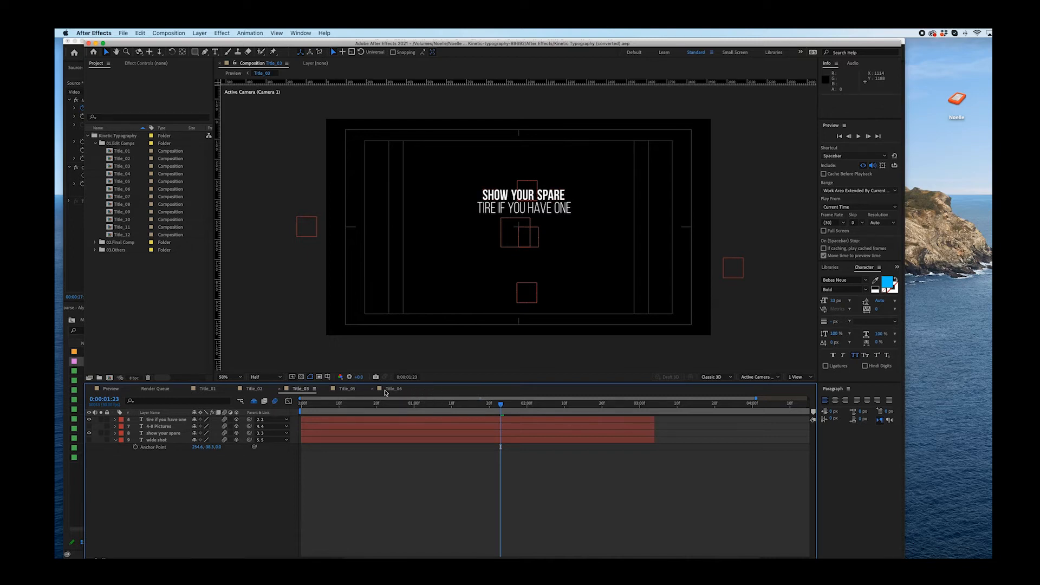
click(373, 389)
click(327, 389)
click(279, 389)
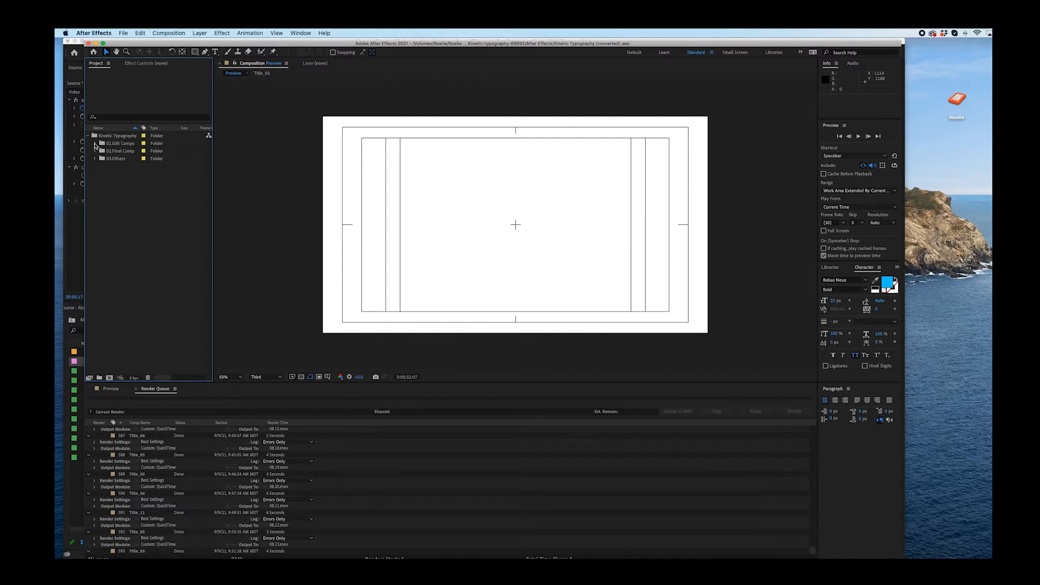
- Open Title_01, Title_02 and Title_03 from the 01.Edit Comps folder and play a preview of Title_03
click(95, 144)
double_click(114, 152)
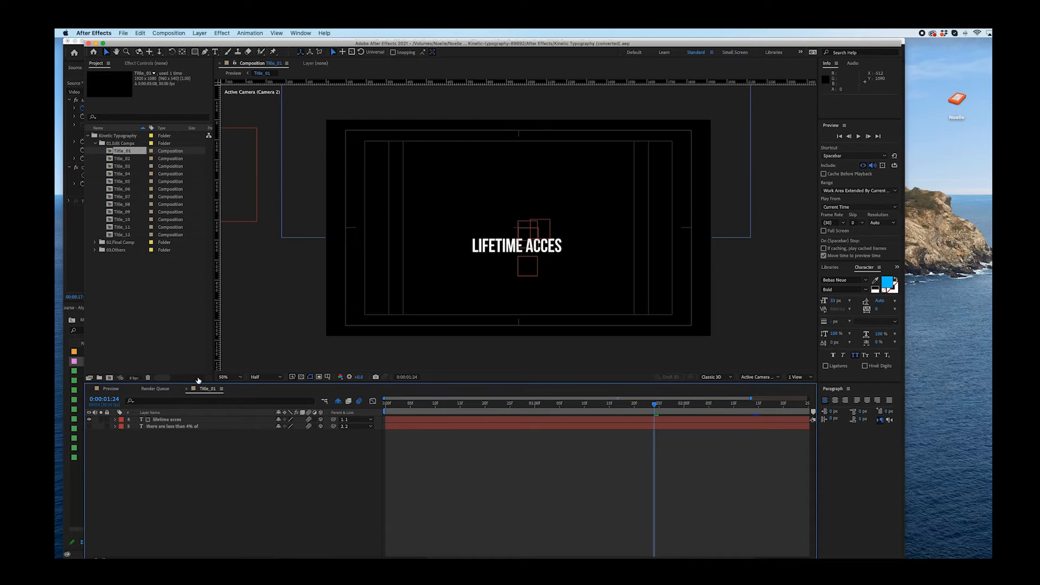
double_click(121, 159)
double_click(122, 167)
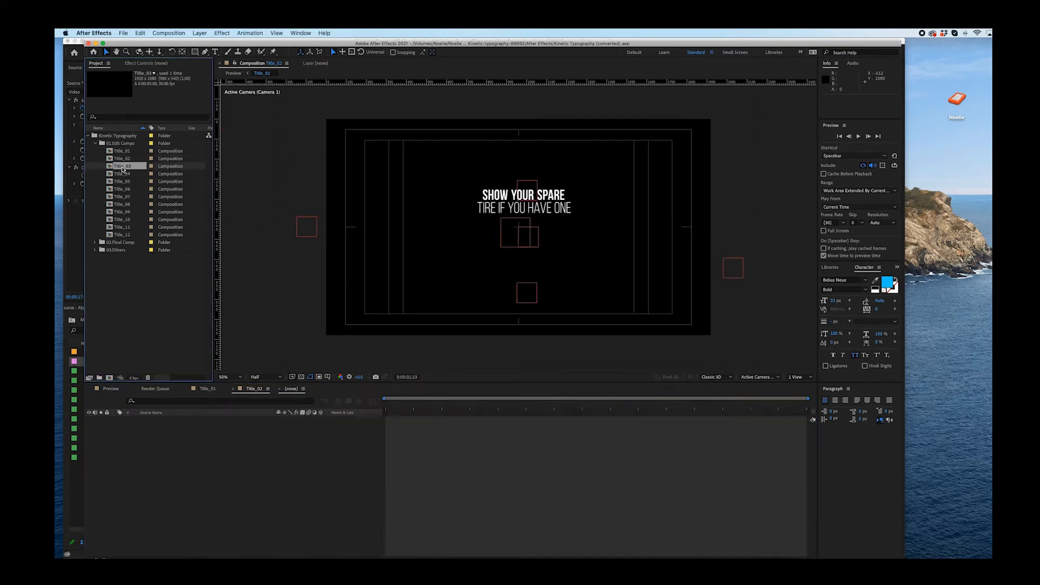
click(315, 406)
key(space)
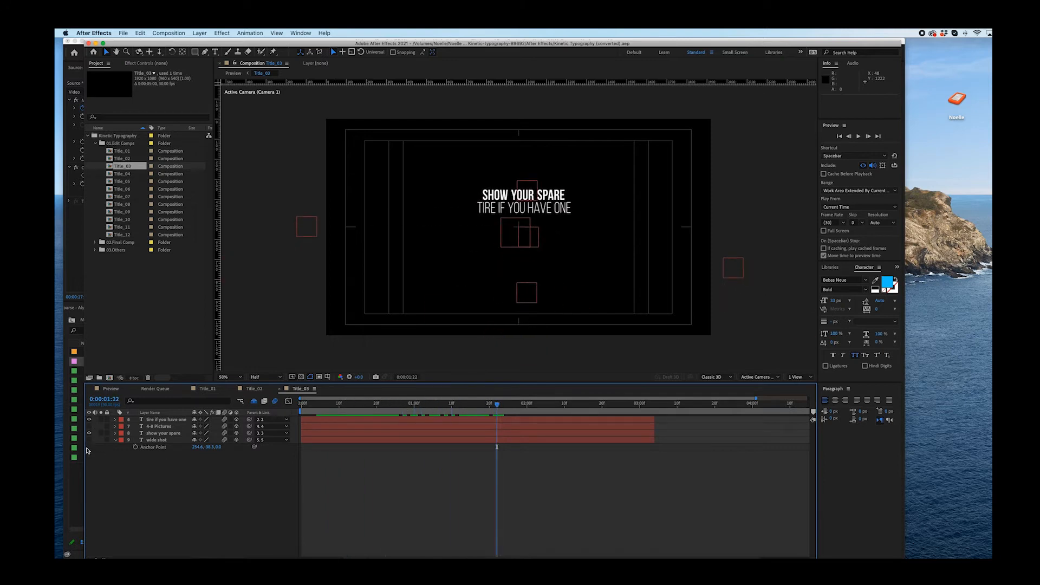
- Preview Title_03 with the hidden "wide shot" and "4-8 Pictures" layers switched on, and hide both layers again
click(89, 439)
click(89, 426)
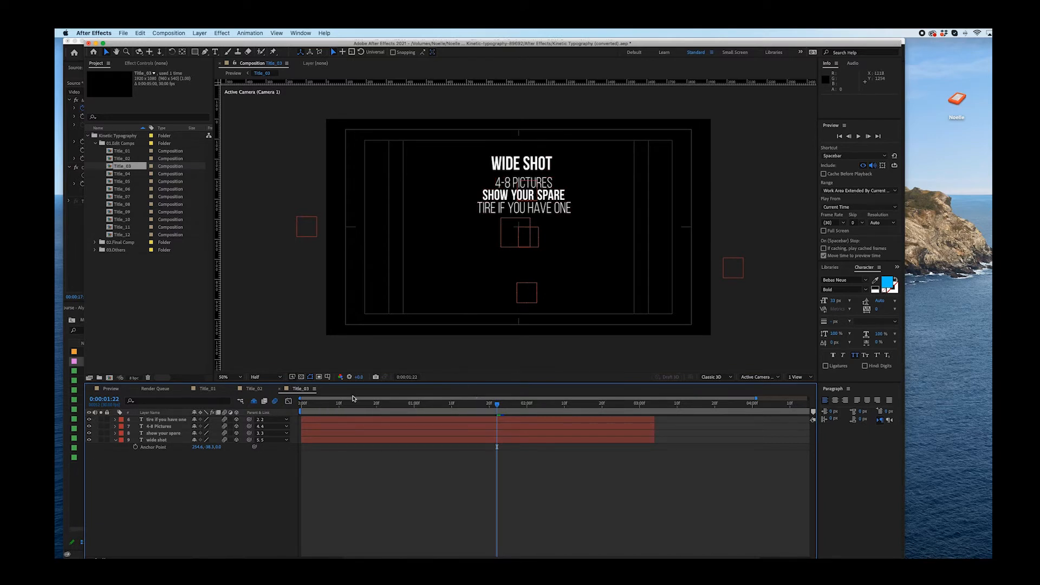
drag(332, 407, 486, 410)
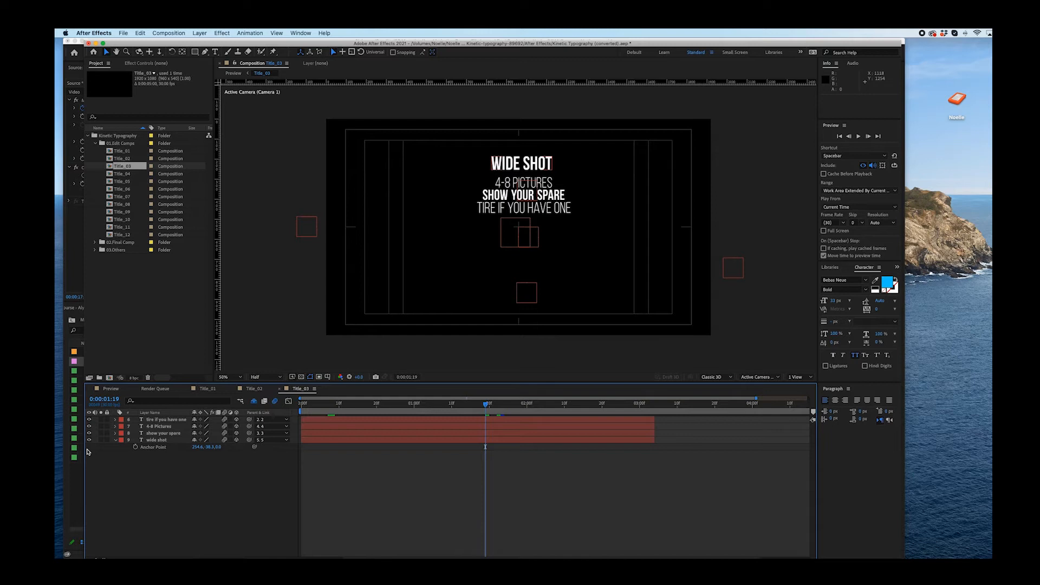
click(89, 427)
click(89, 440)
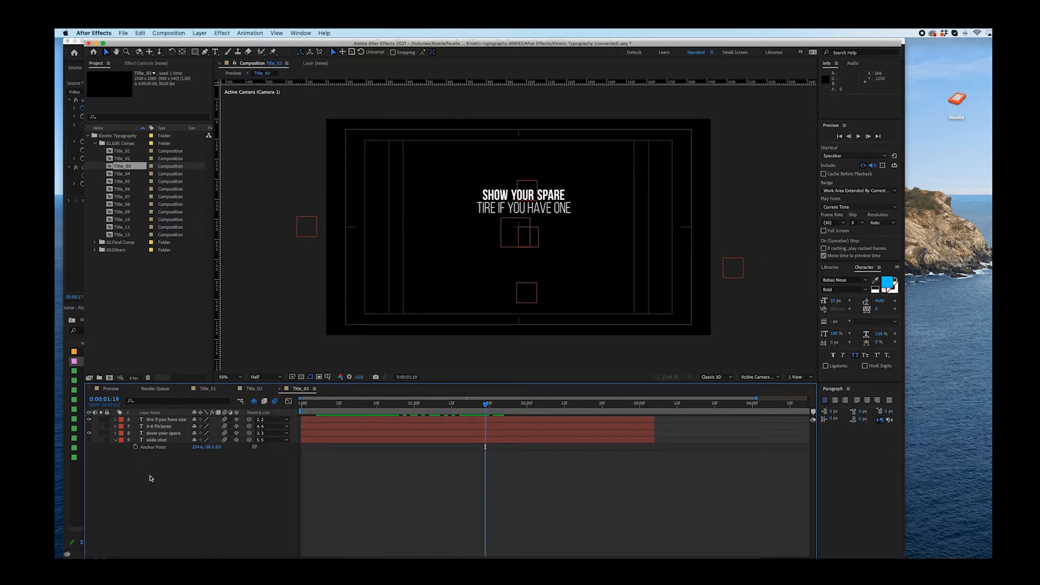
- Replace the "show your spare" text in Title_03 with "testing making graphics" and "tire if you have one" with "changing the text"
double_click(162, 436)
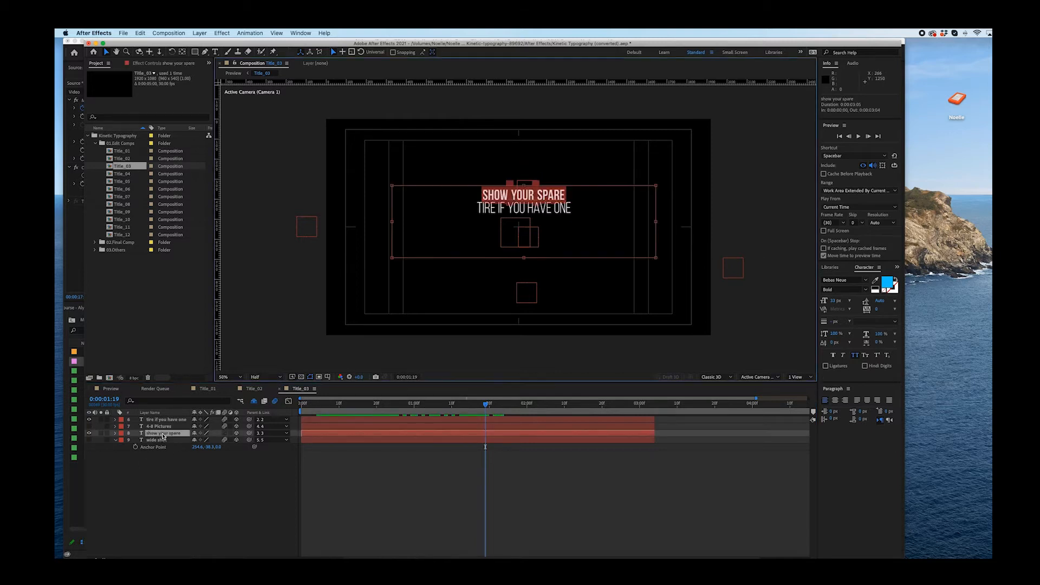
text(testing)
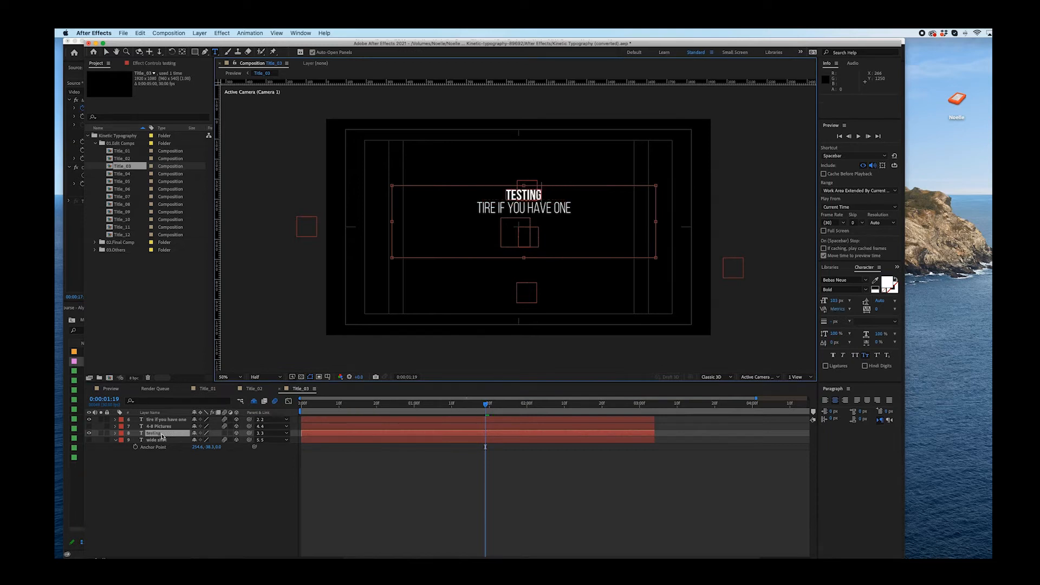
text( making graphics)
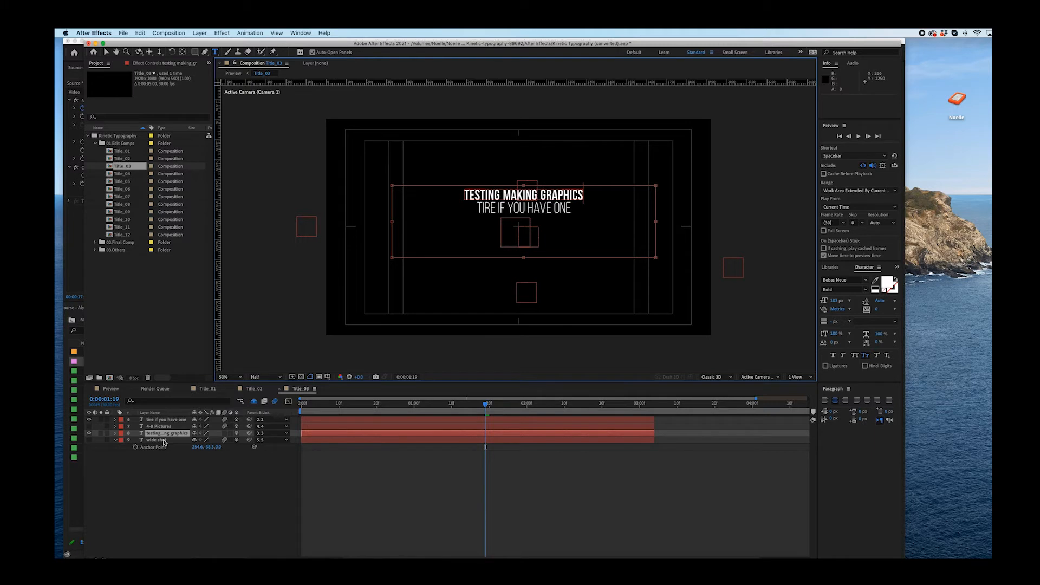
click(158, 420)
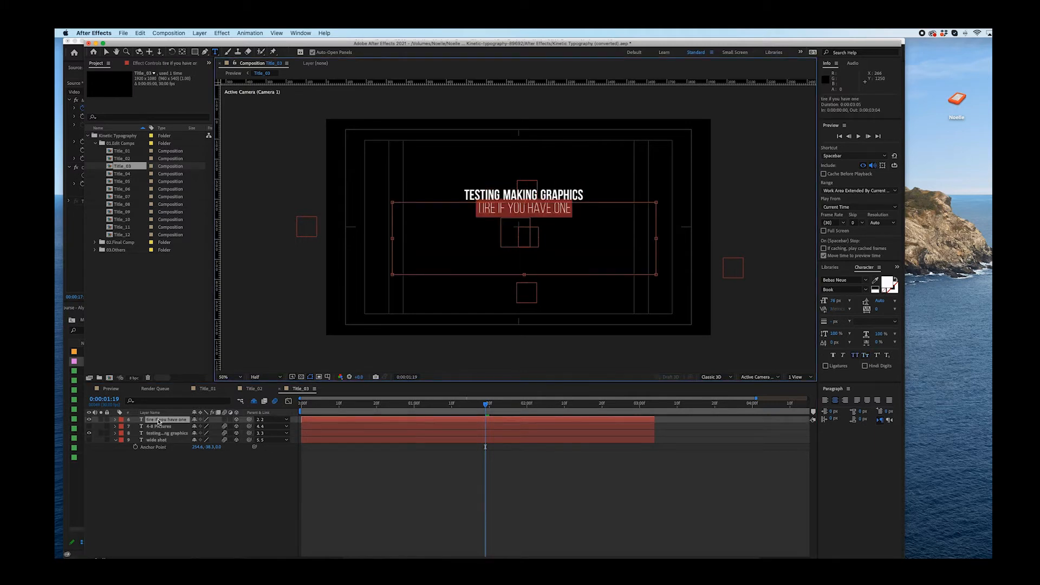
text(changing the text)
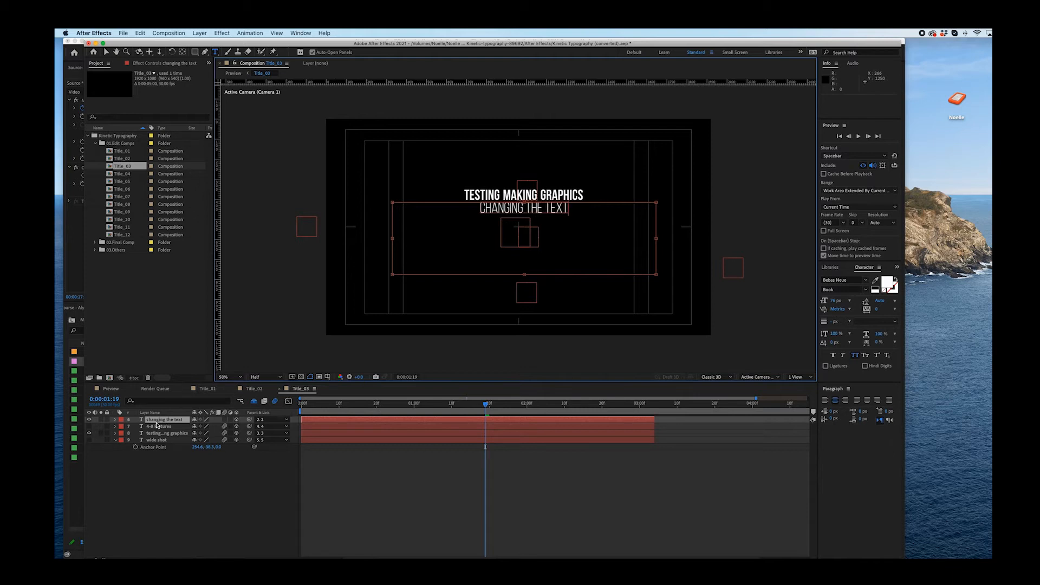
- Enlarge the "changing the text" line to a font size of 100 px so its width matches the line above
key(super+a)
drag(834, 302, 864, 302)
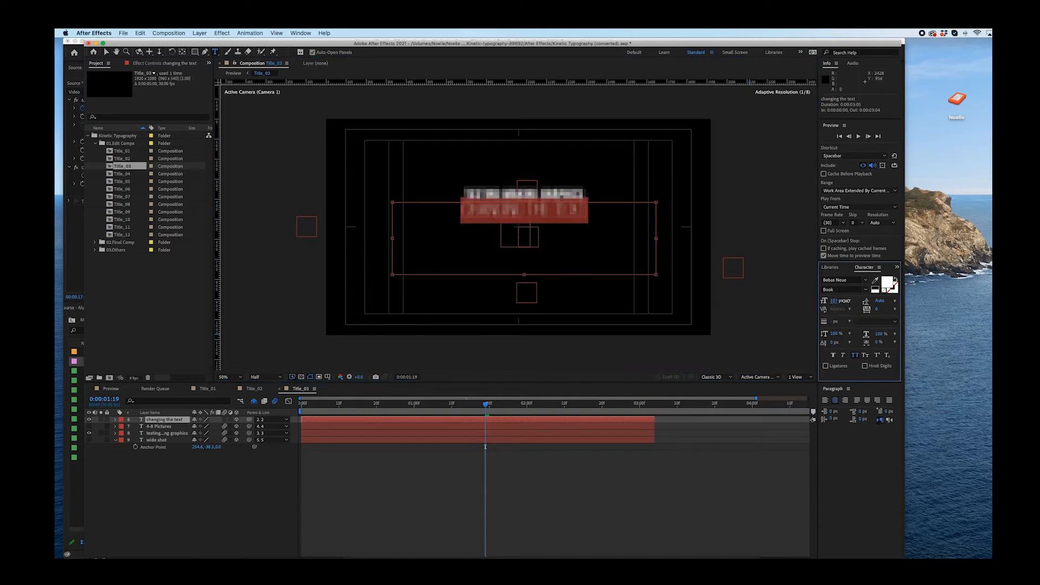
drag(834, 301, 829, 301)
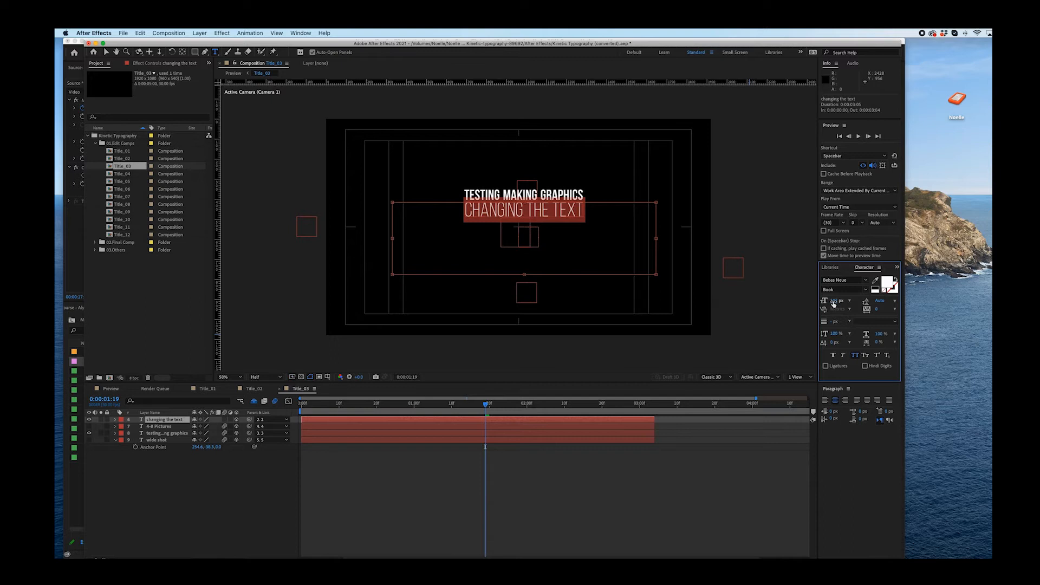
drag(834, 301, 832, 301)
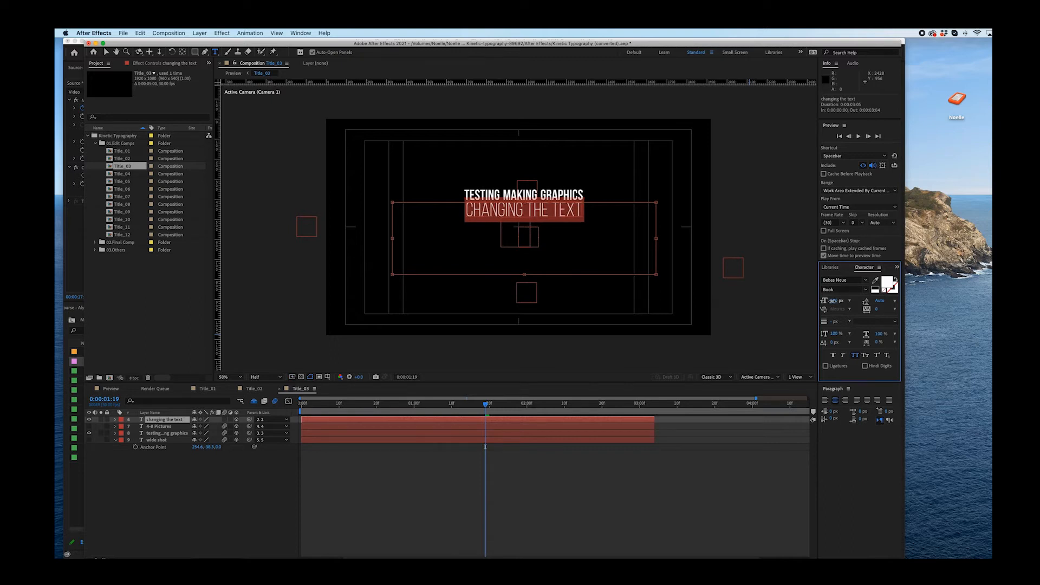
click(311, 476)
- Nudge the "changing the text" layer to align it directly beneath "testing making graphics"
click(161, 421)
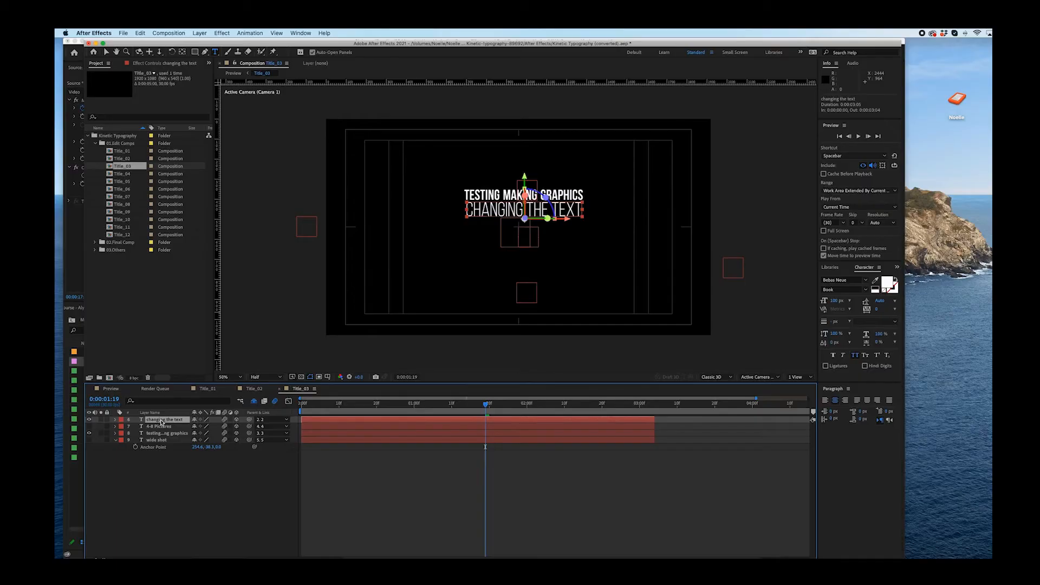
key(shift+Down)
key(shift+Down)
key(shift+Up)
key(shift+Up)
key(shift+Up)
key(shift+Up)
key(Down)
key(Down)
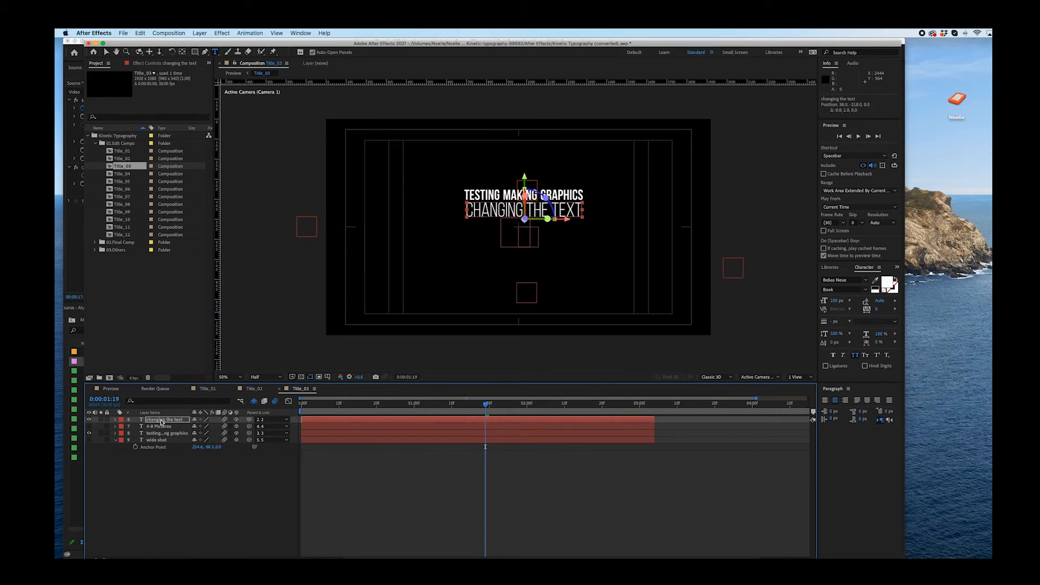
key(Left)
key(Left)
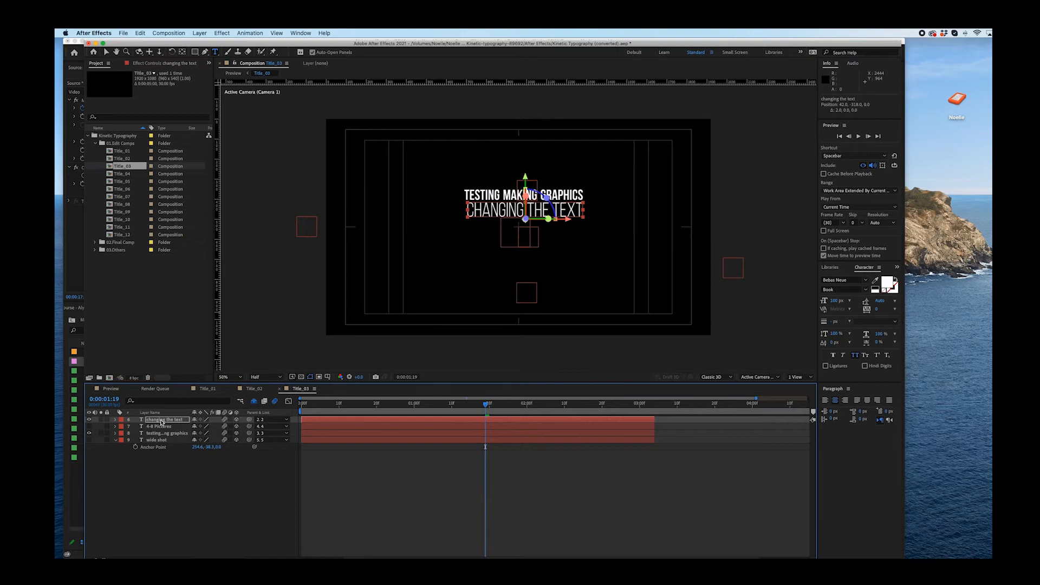
key(Up)
key(Up)
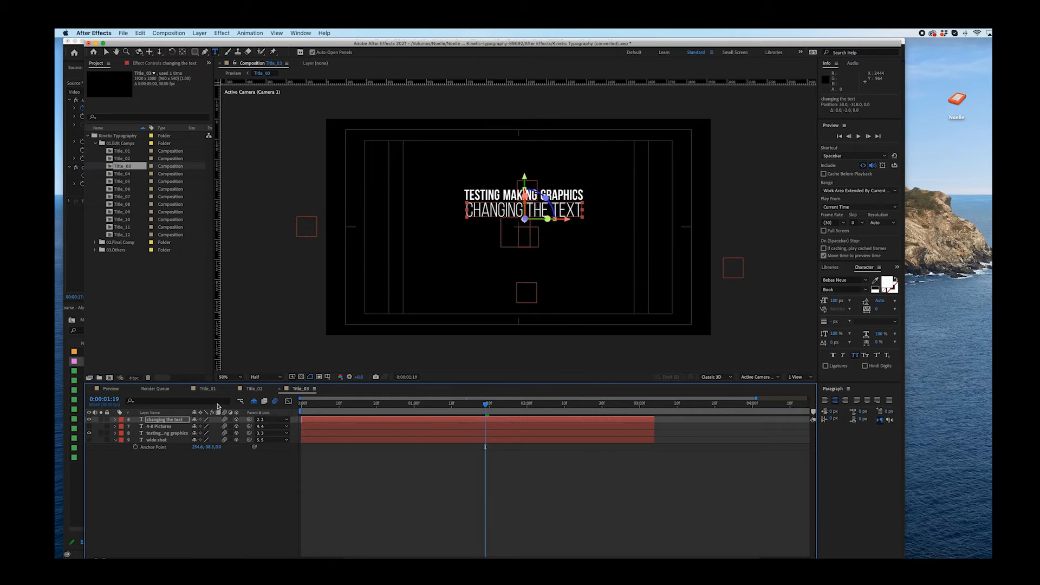
- Recolor the "changing the text" line to a saturated blue and deselect the layer
click(168, 422)
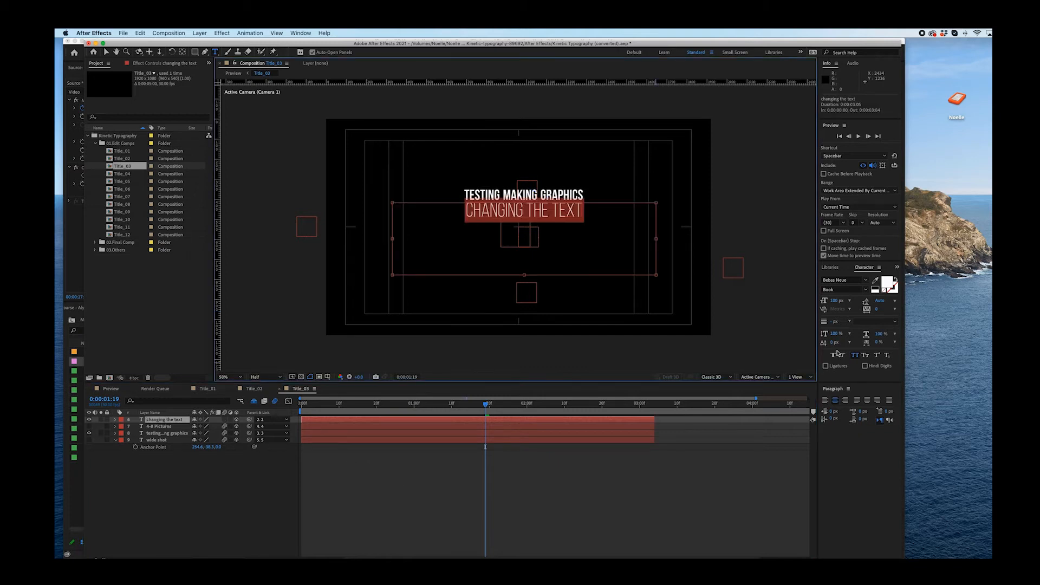
click(889, 283)
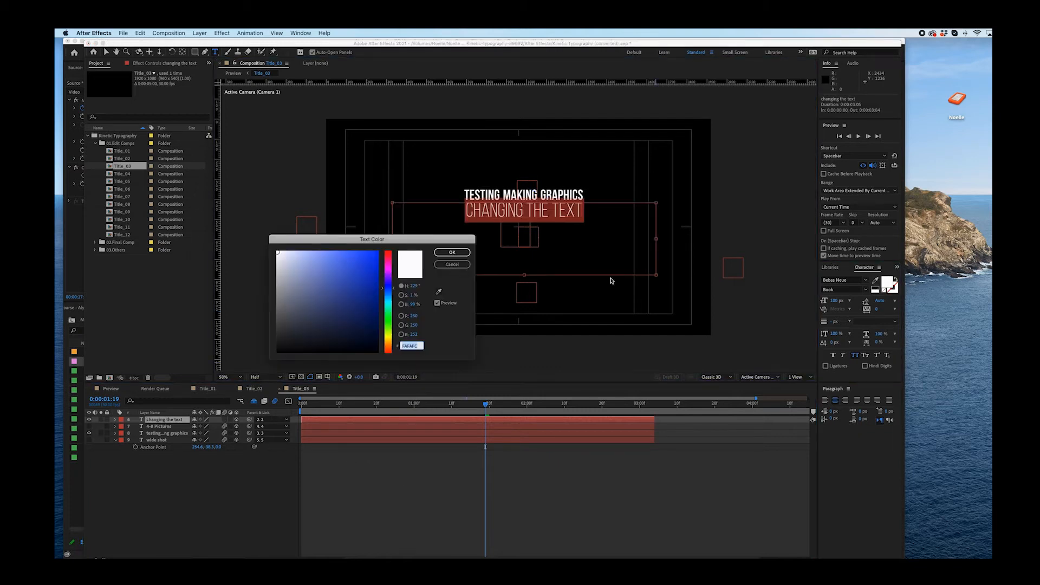
click(365, 258)
click(452, 252)
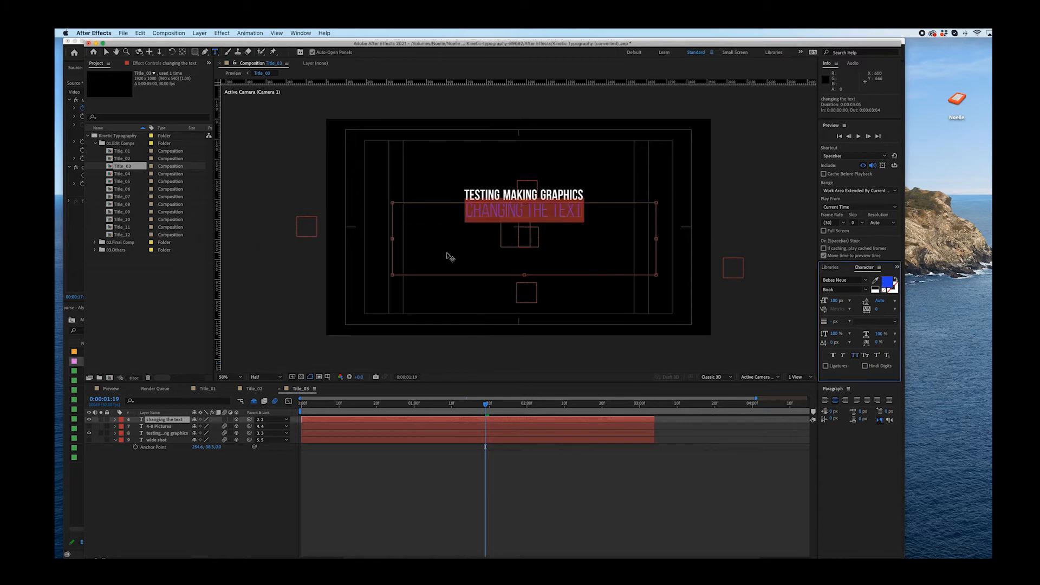
click(558, 460)
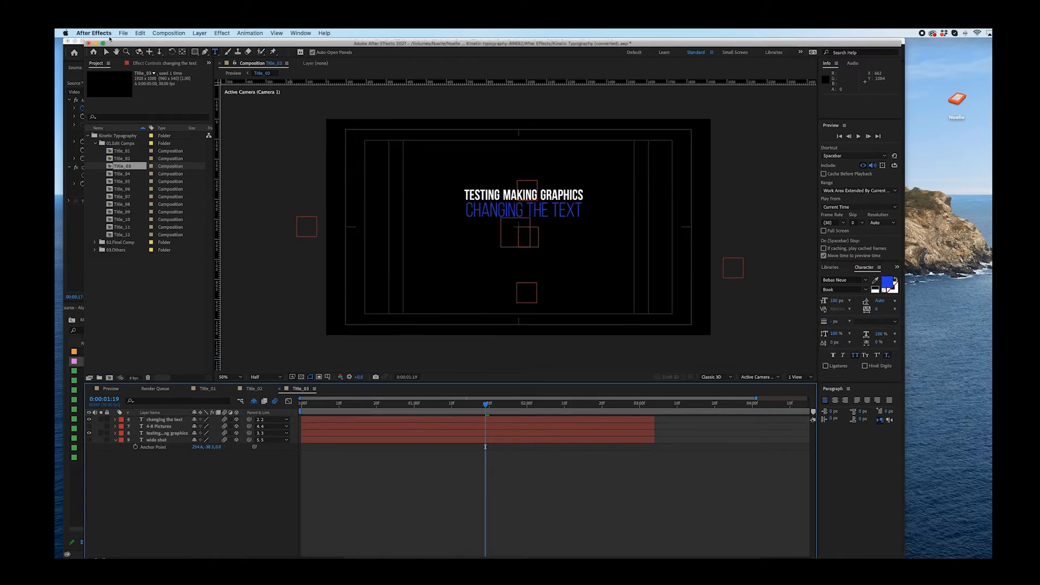
- Add the Title_03 composition to the render queue and bring its queued entry into view
click(123, 34)
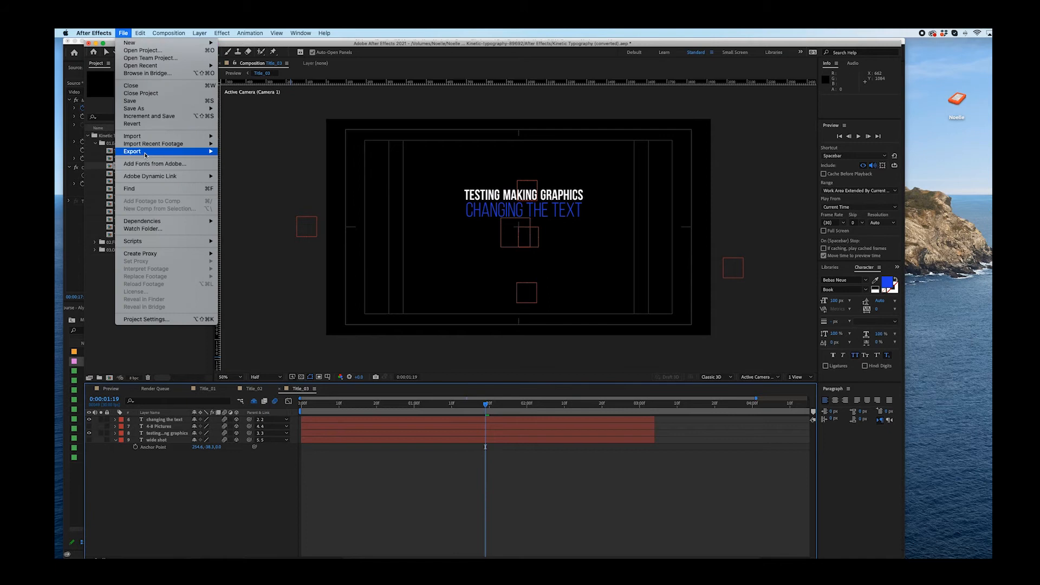
click(233, 159)
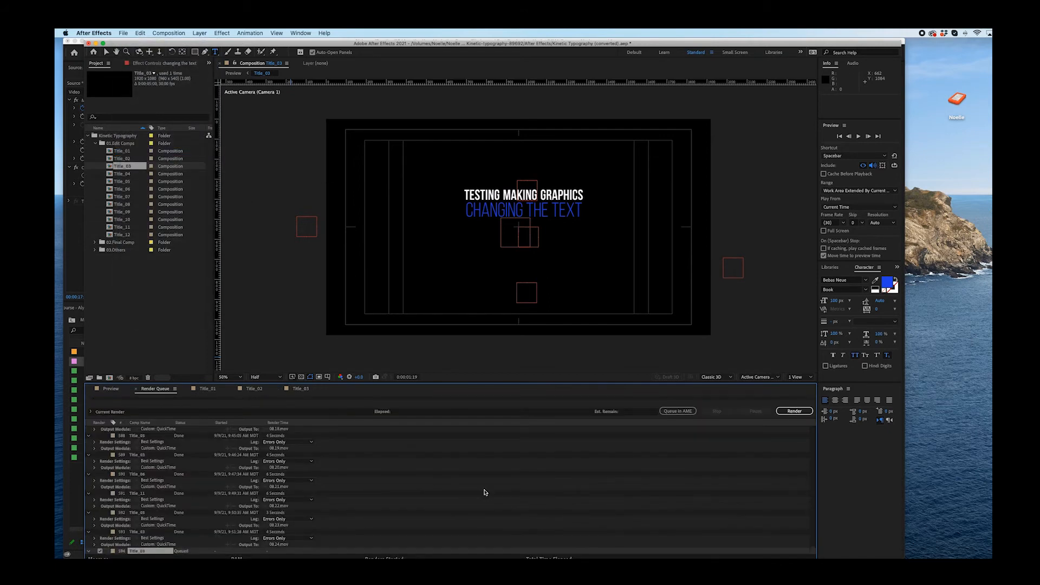
scroll(449, 504, down, 1)
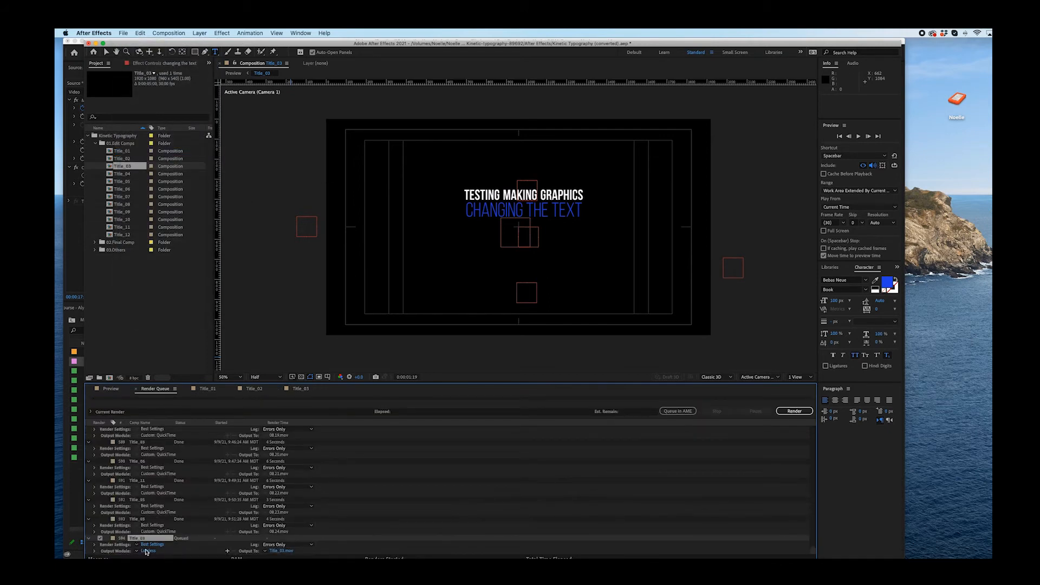
- Set up a custom QuickTime output module for the queued Title_03 render
click(157, 551)
click(333, 243)
click(319, 263)
click(333, 263)
click(325, 273)
click(451, 430)
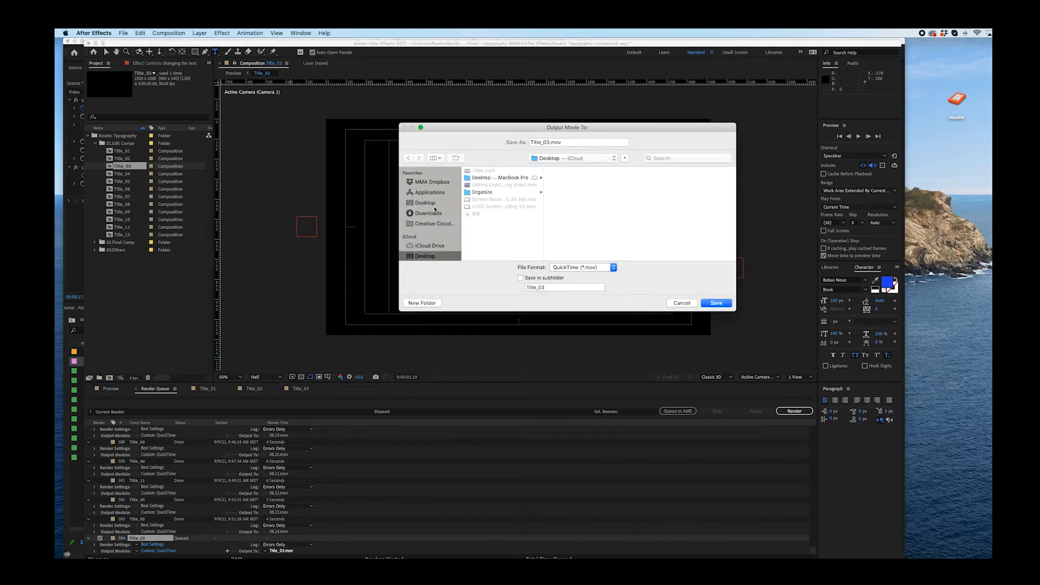
- Name the Title_03 output movie Test.mov, save it to the Desktop and render it
click(433, 203)
double_click(548, 142)
text(Test)
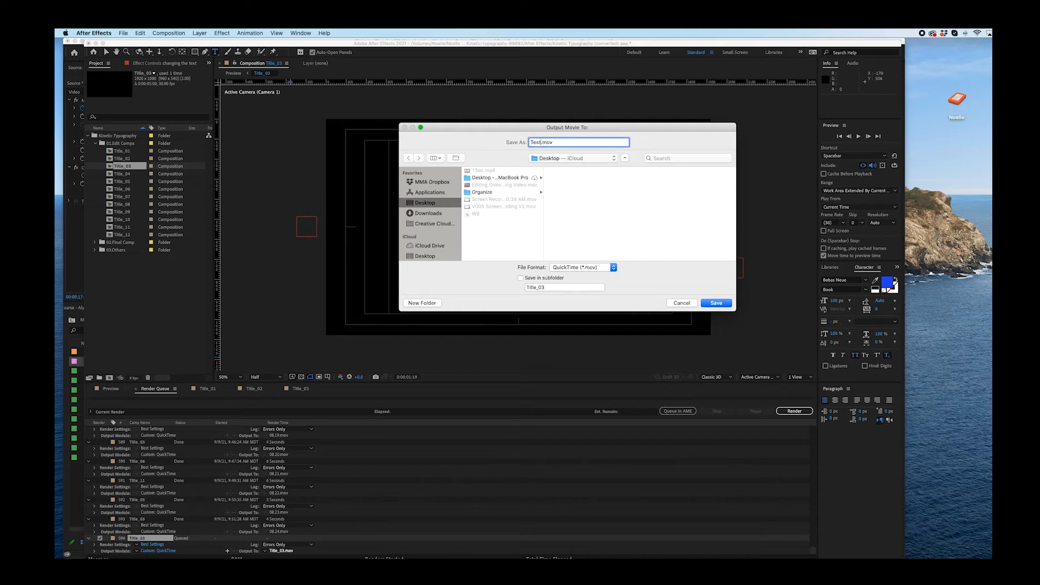
click(716, 303)
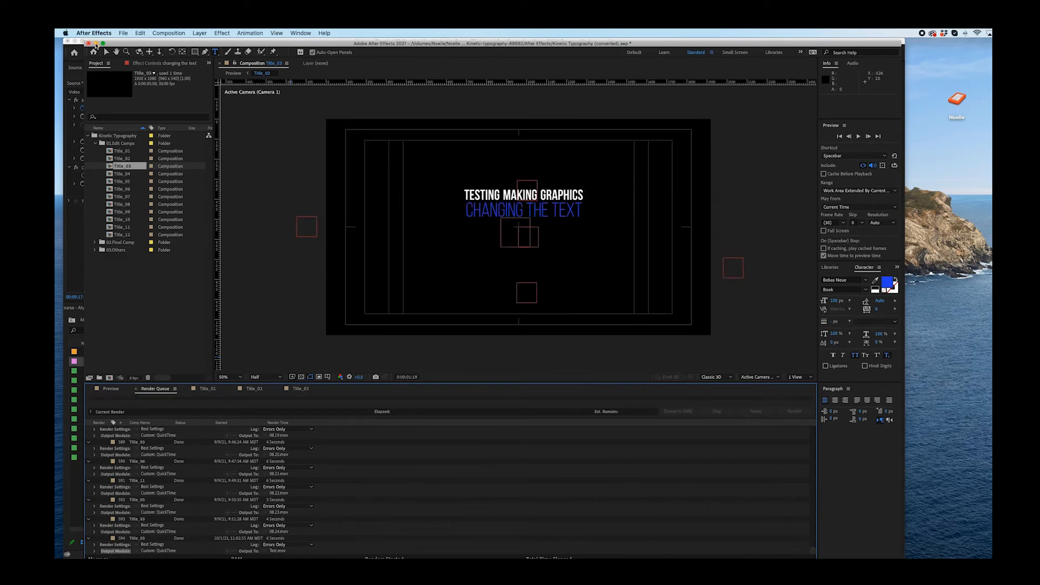
- Switch to Premiere Pro and import the rendered Test.mov from the Desktop into the Sequences bin
click(95, 43)
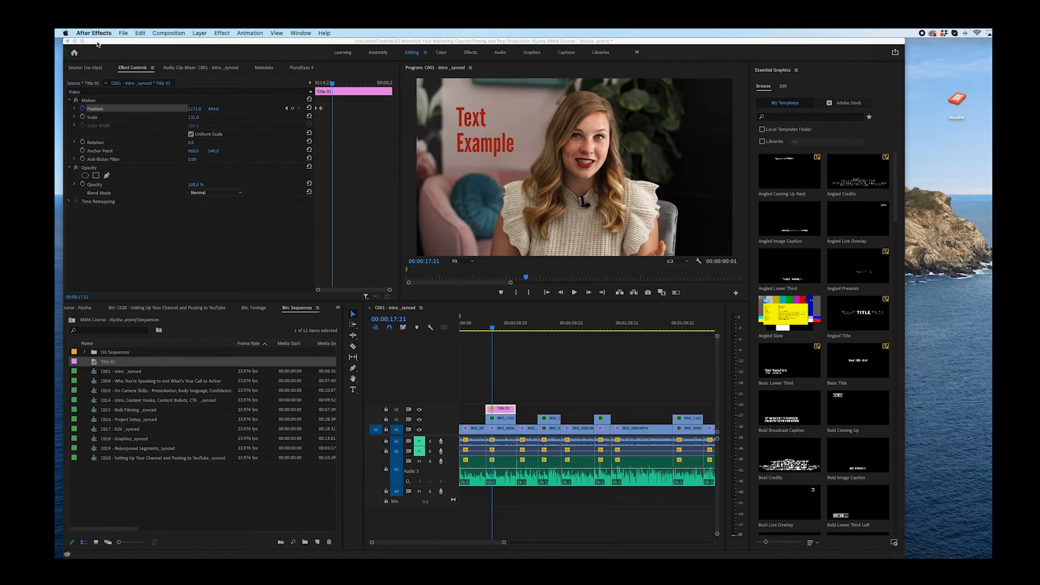
drag(421, 433, 108, 488)
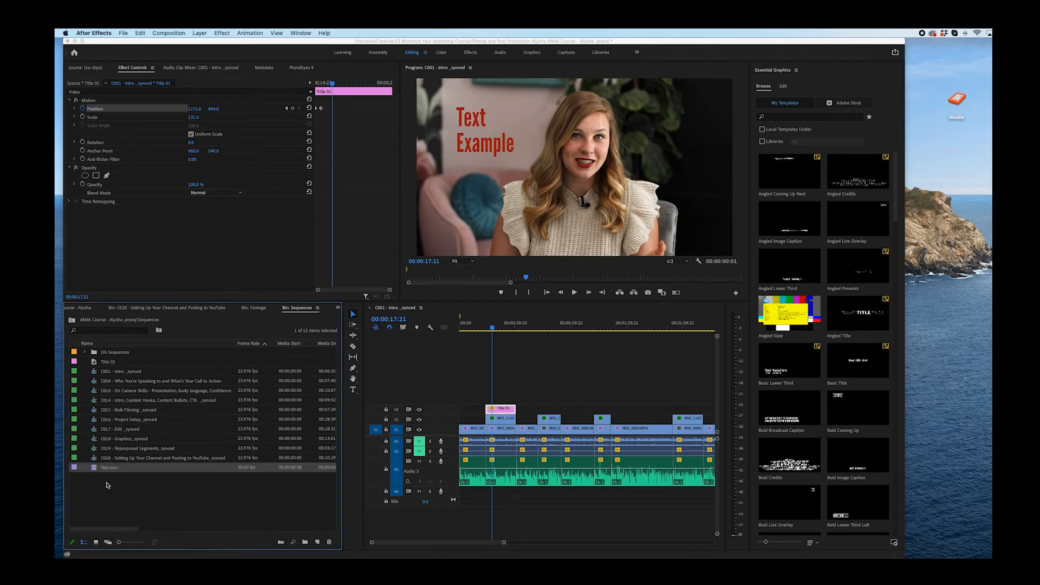
click(154, 471)
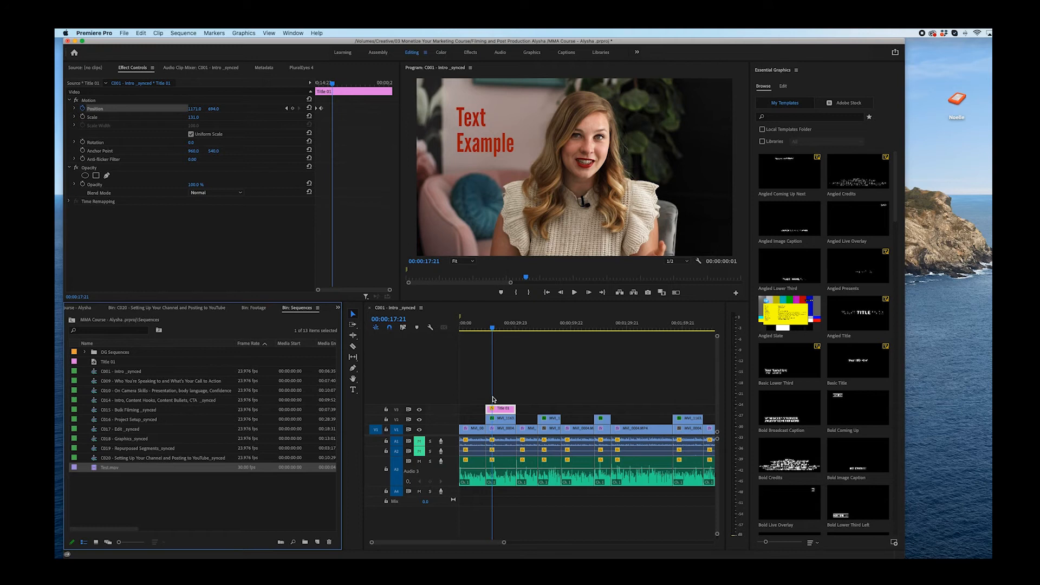
- Place Test.mov on track V4 above the start of the Title 01 clip and move the playhead to 00:00:15:20
drag(455, 436, 490, 399)
drag(503, 543, 473, 544)
drag(558, 326, 574, 327)
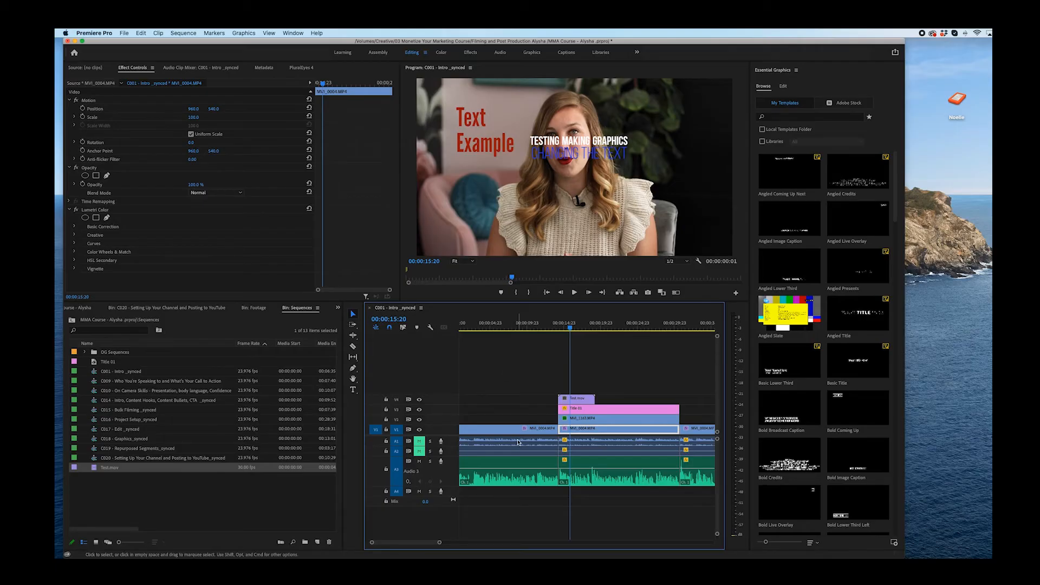
- Delete the Title 01 clip from the timeline, and set Test.mov's scale to 77 and position to 414, 366
click(580, 400)
click(587, 413)
key(Delete)
click(579, 398)
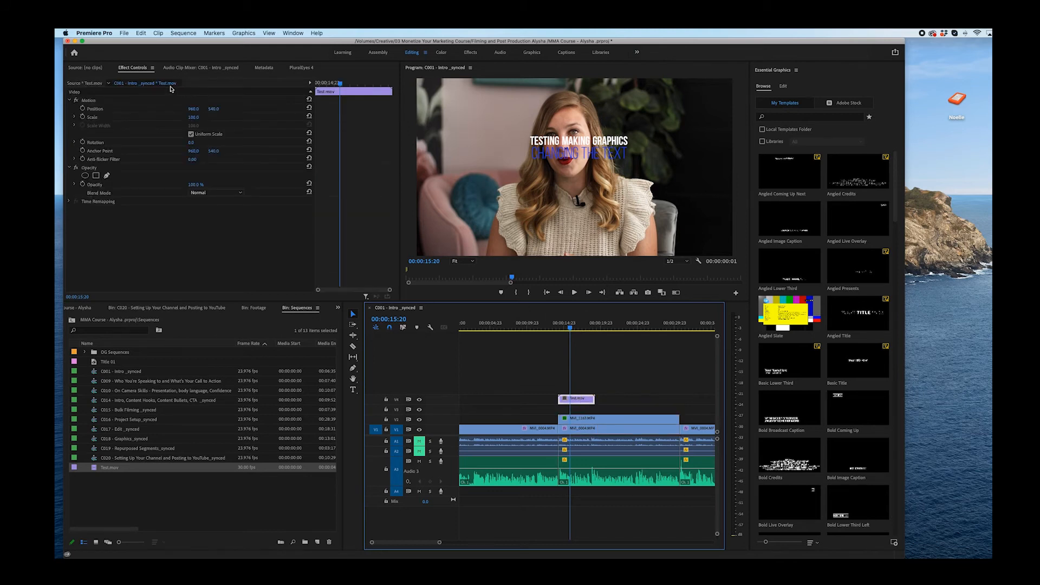
drag(191, 118, 212, 110)
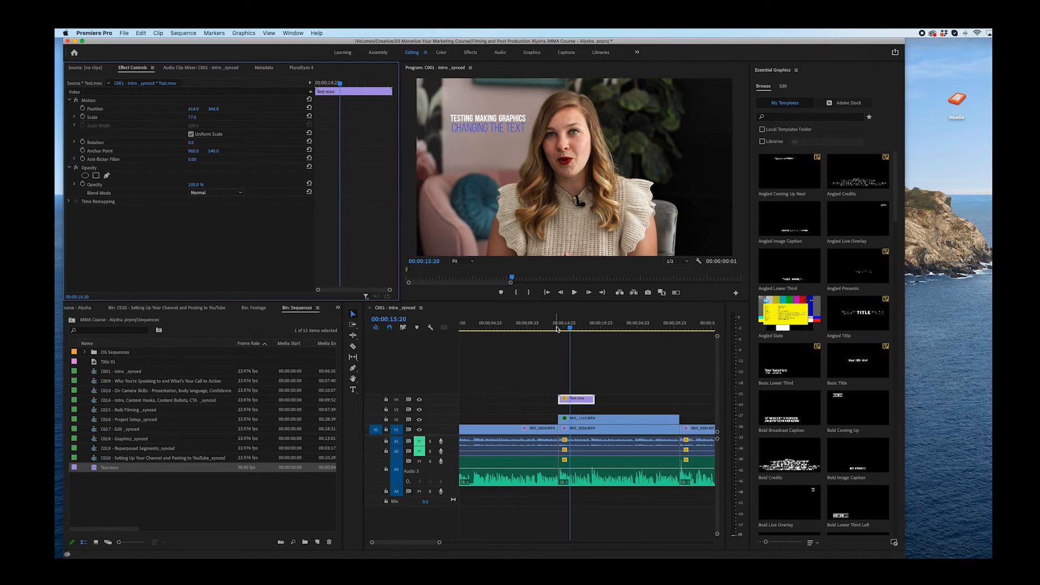
- Play through Test.mov, split it at 00:00:16:05 and move its second half further along the track, leaving a gap
drag(560, 328, 564, 329)
key(space)
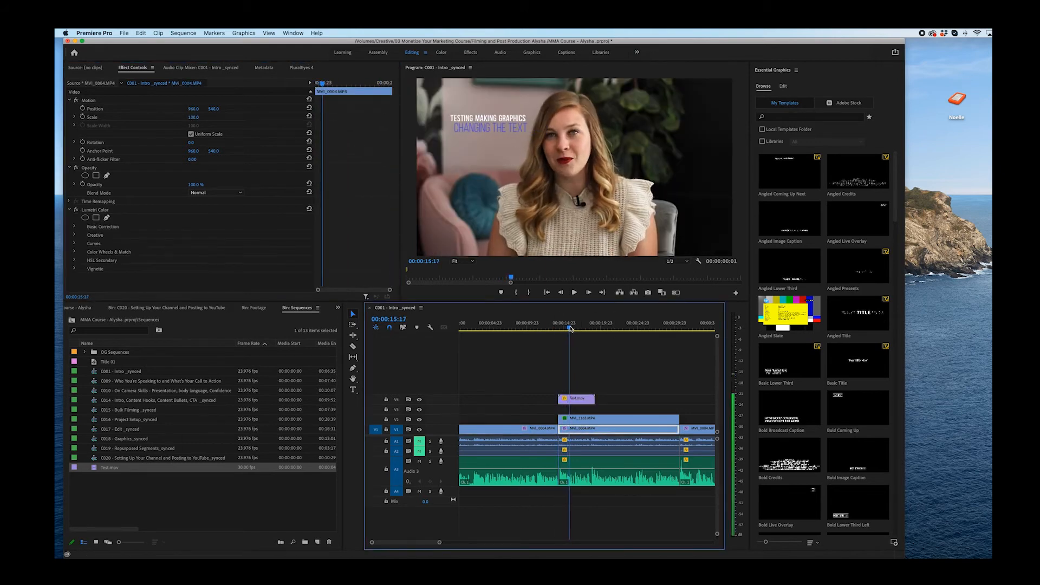
key(space)
key(Left)
key(Left)
key(Left)
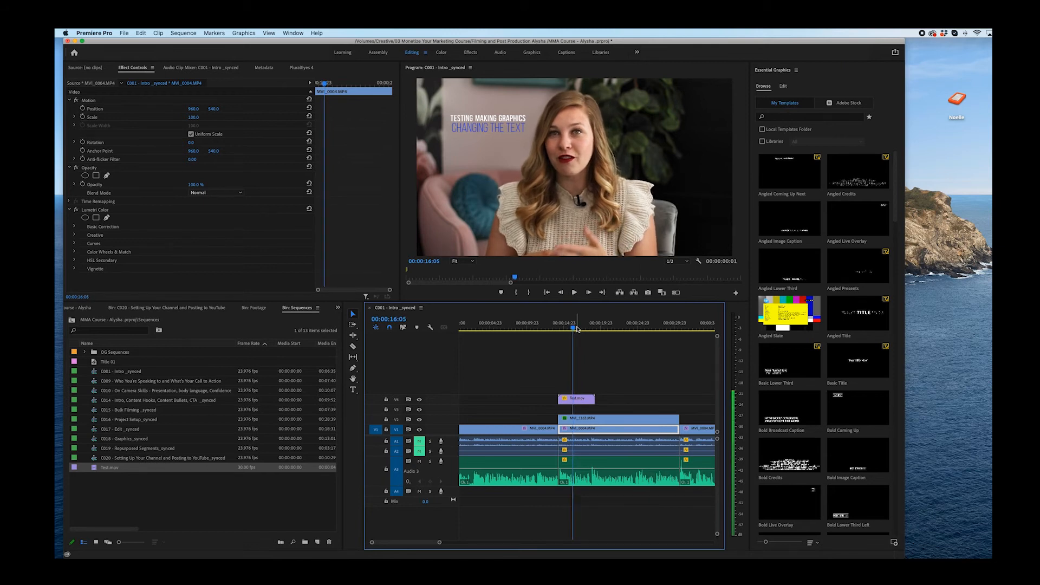
key(c)
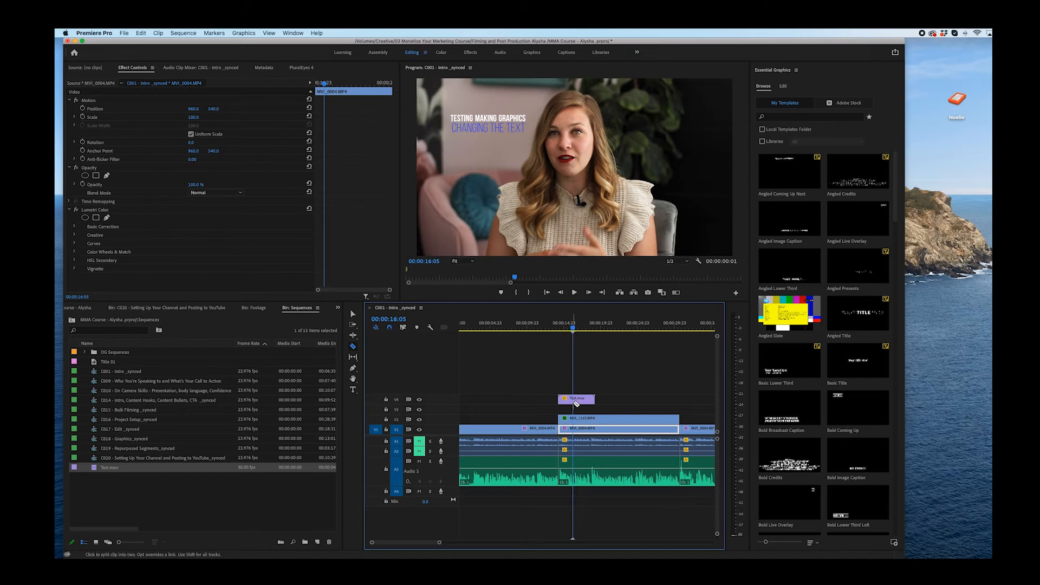
click(574, 401)
key(v)
drag(582, 401, 601, 401)
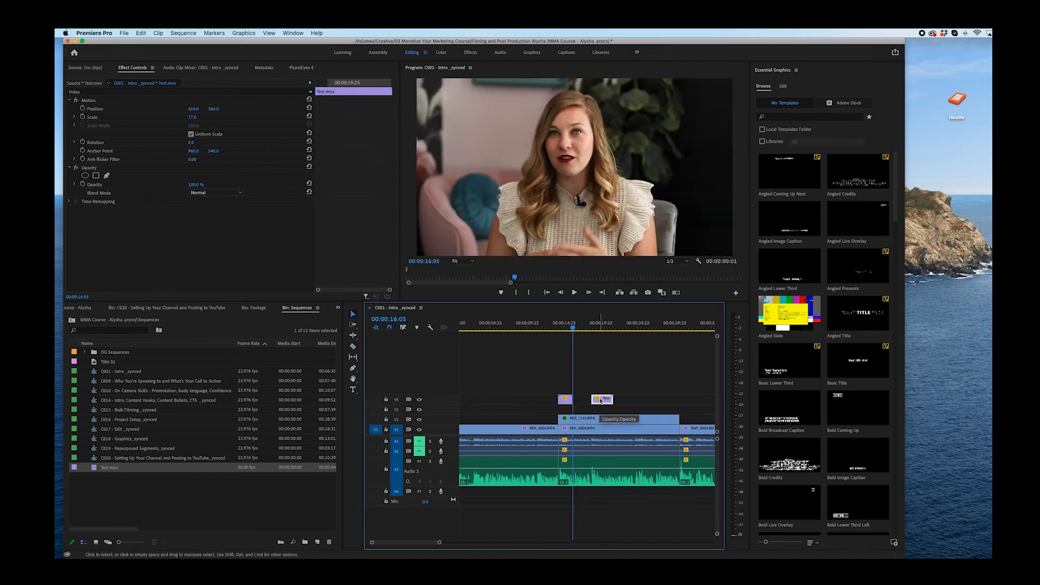
- Add a frame hold to the first Test.mov segment at its last frame, 00:00:16:04
key(Left)
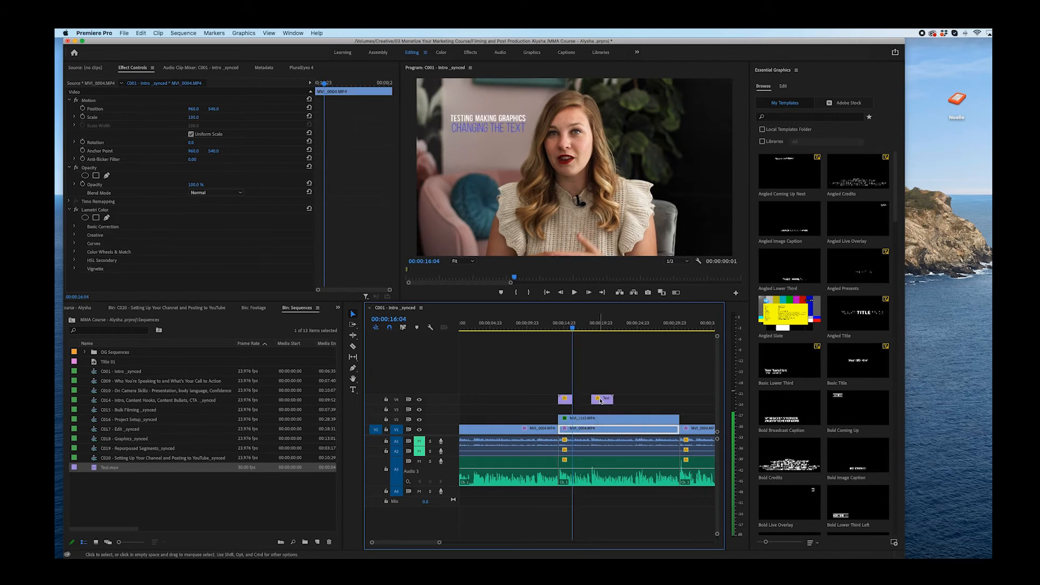
right_click(566, 402)
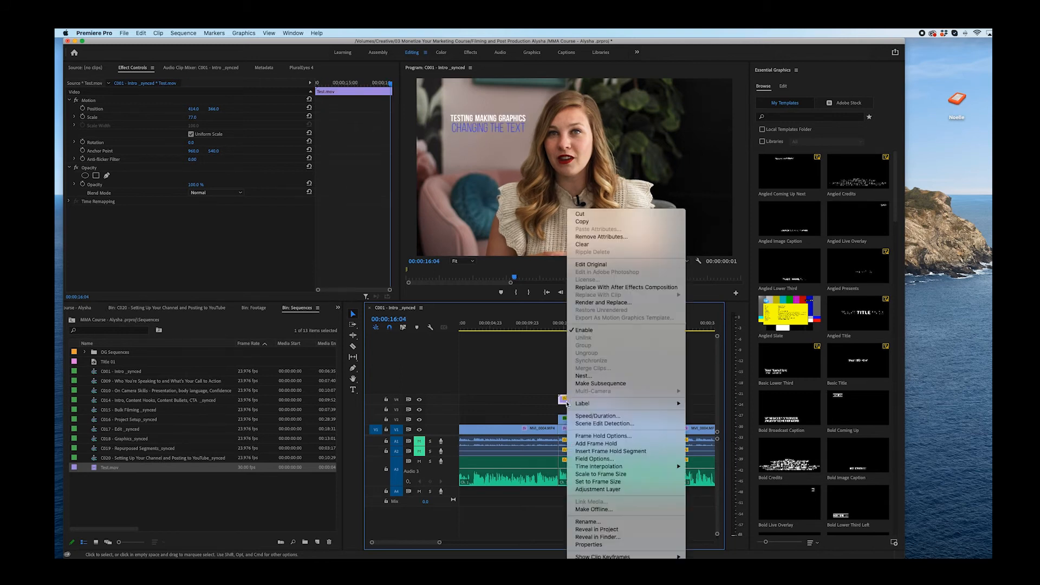
click(596, 444)
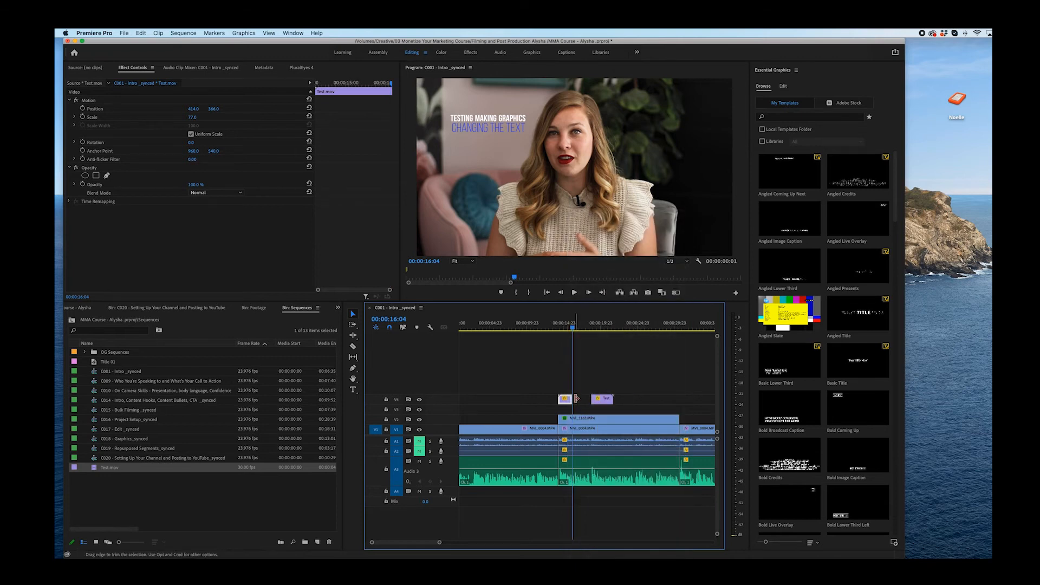
- Extend the short held-frame segment of Test.mov on V4 to fill the gap up to the clip's second half
drag(576, 398, 593, 398)
key(super+z)
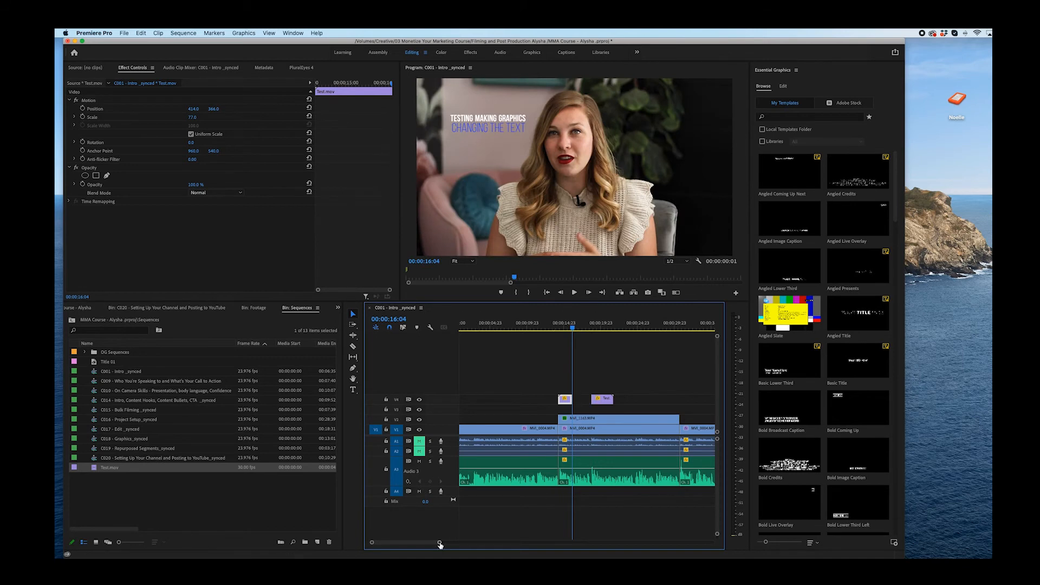
drag(440, 542, 403, 544)
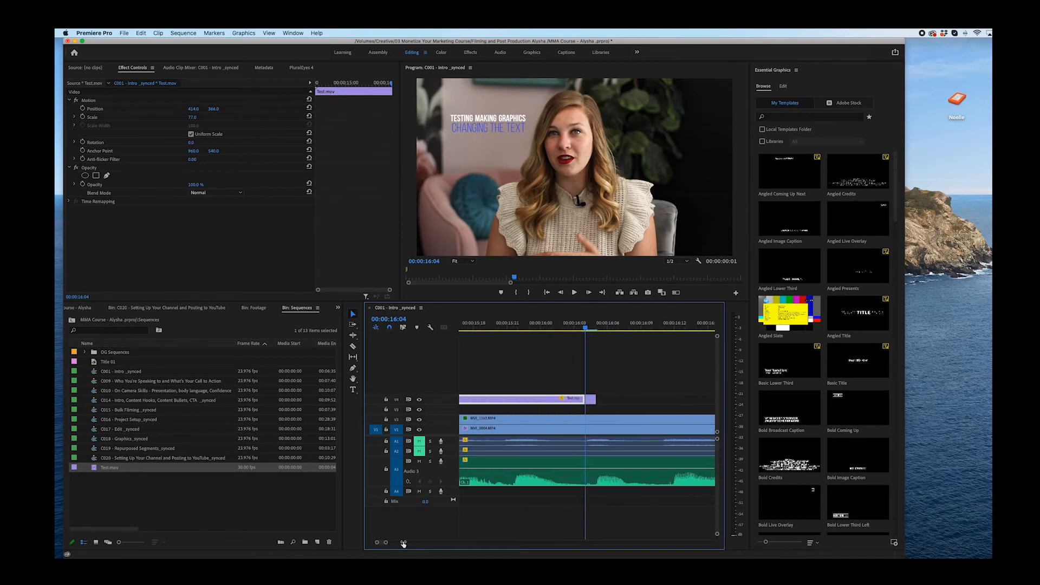
drag(403, 544, 443, 543)
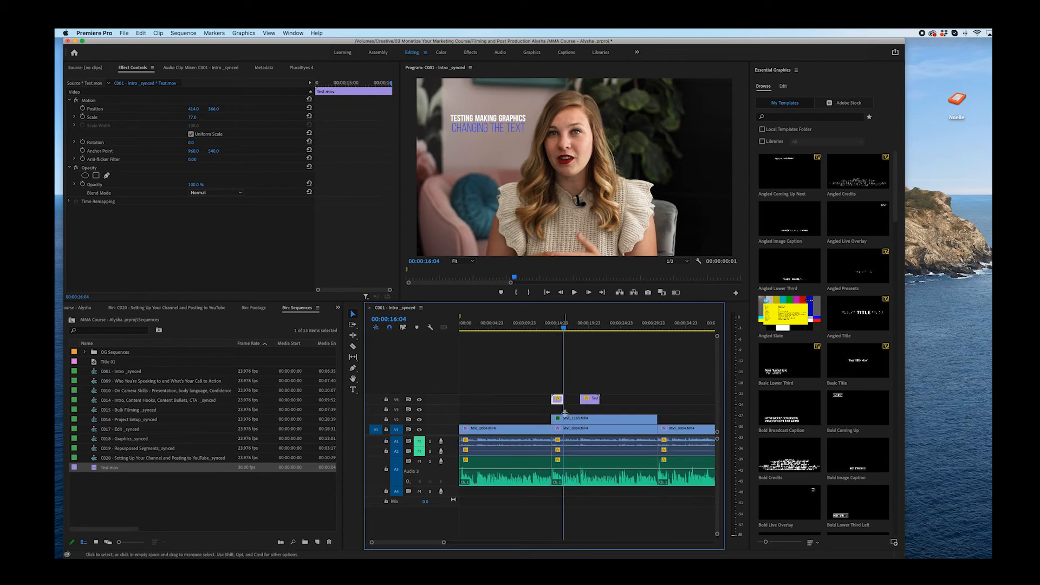
drag(564, 399, 587, 397)
- Review the title from 00:00:15:00, move Test.mov's last segment further along V4, and extend the held-frame segment to meet it
drag(553, 328, 579, 327)
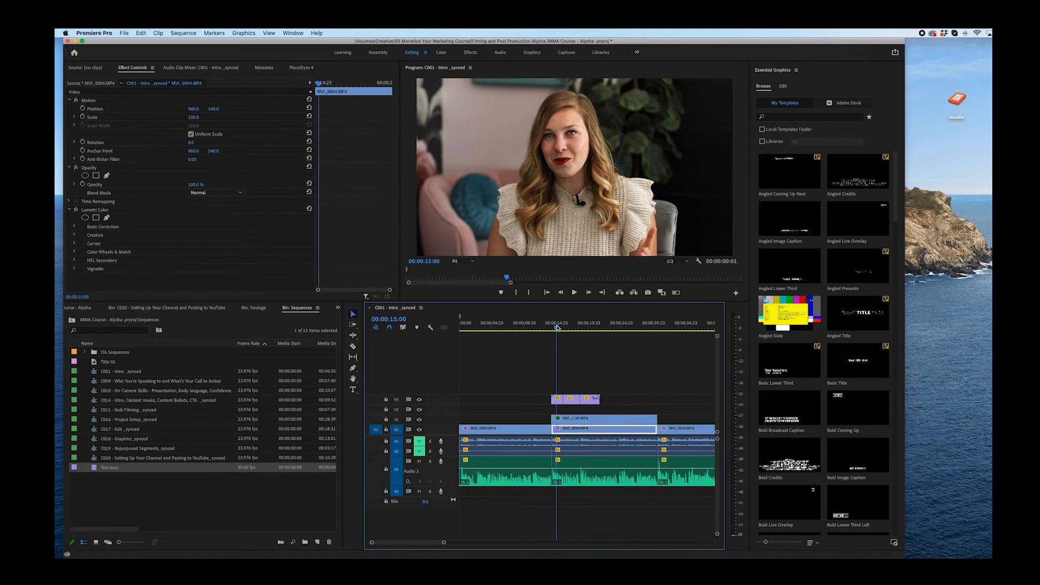
key(space)
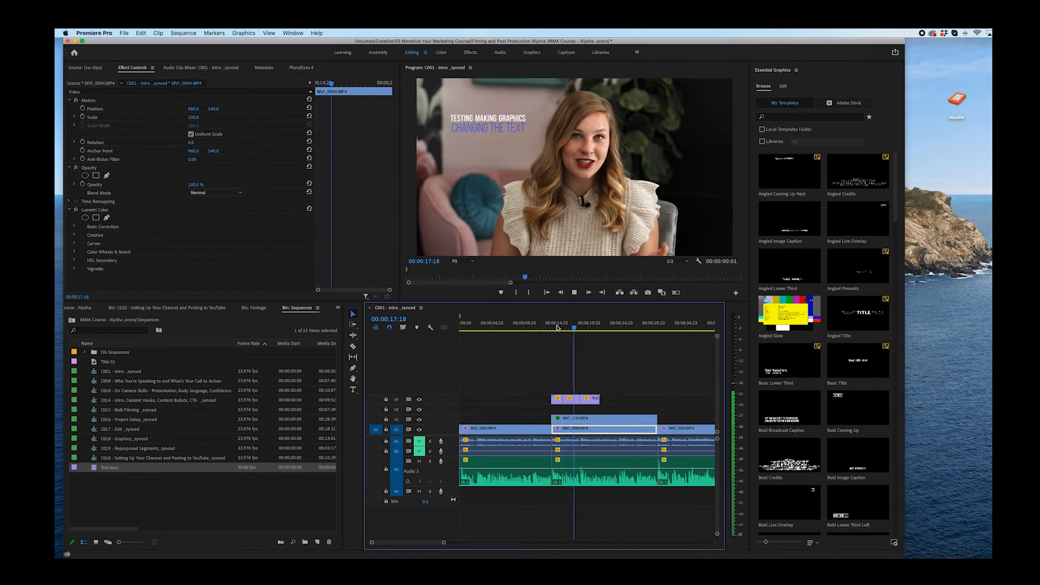
key(space)
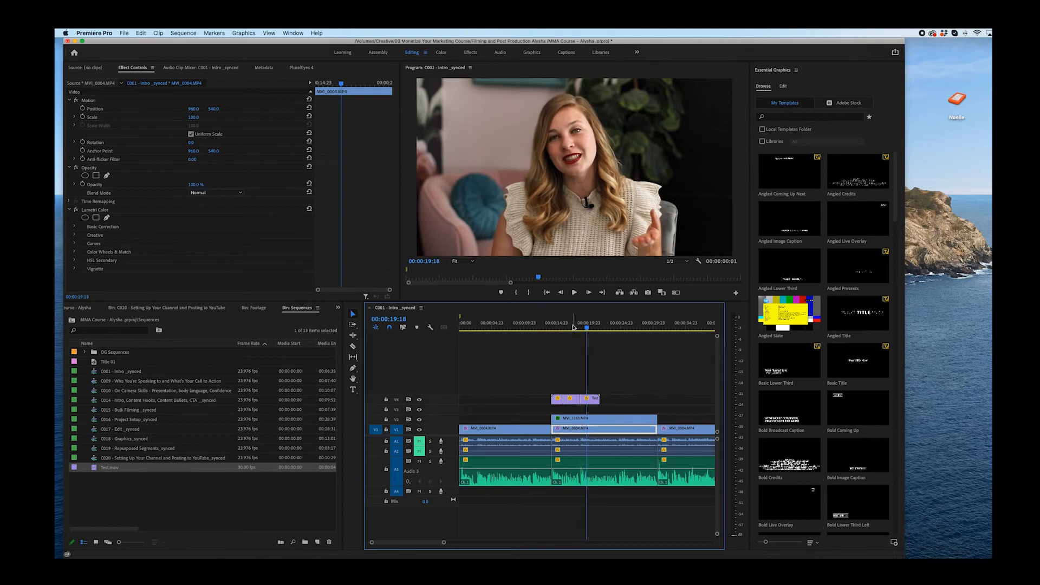
mouse_move(587, 404)
mouse_down()
mouse_move(612, 401)
mouse_move(598, 400)
mouse_up()
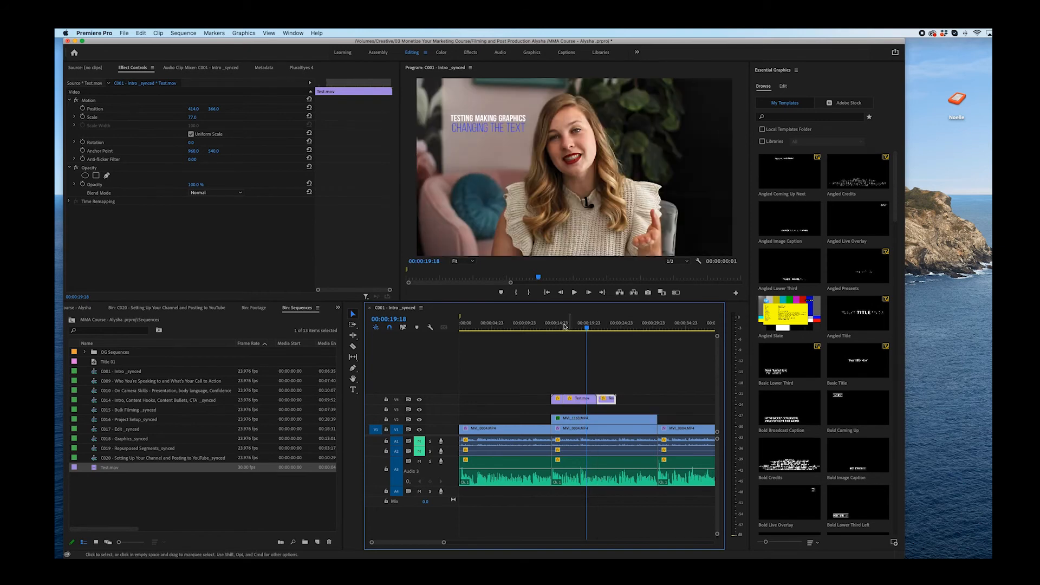
drag(553, 328, 588, 331)
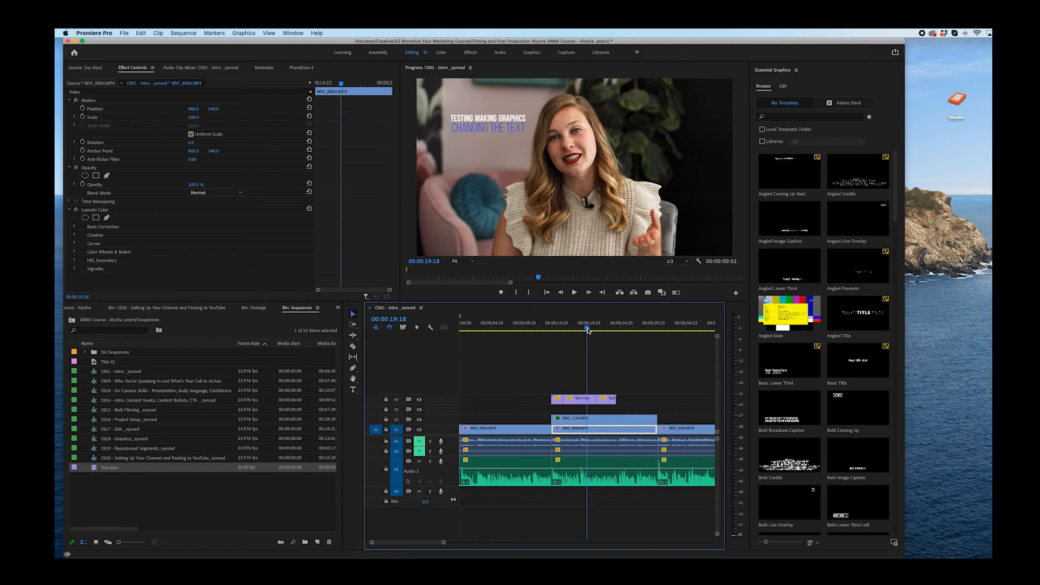